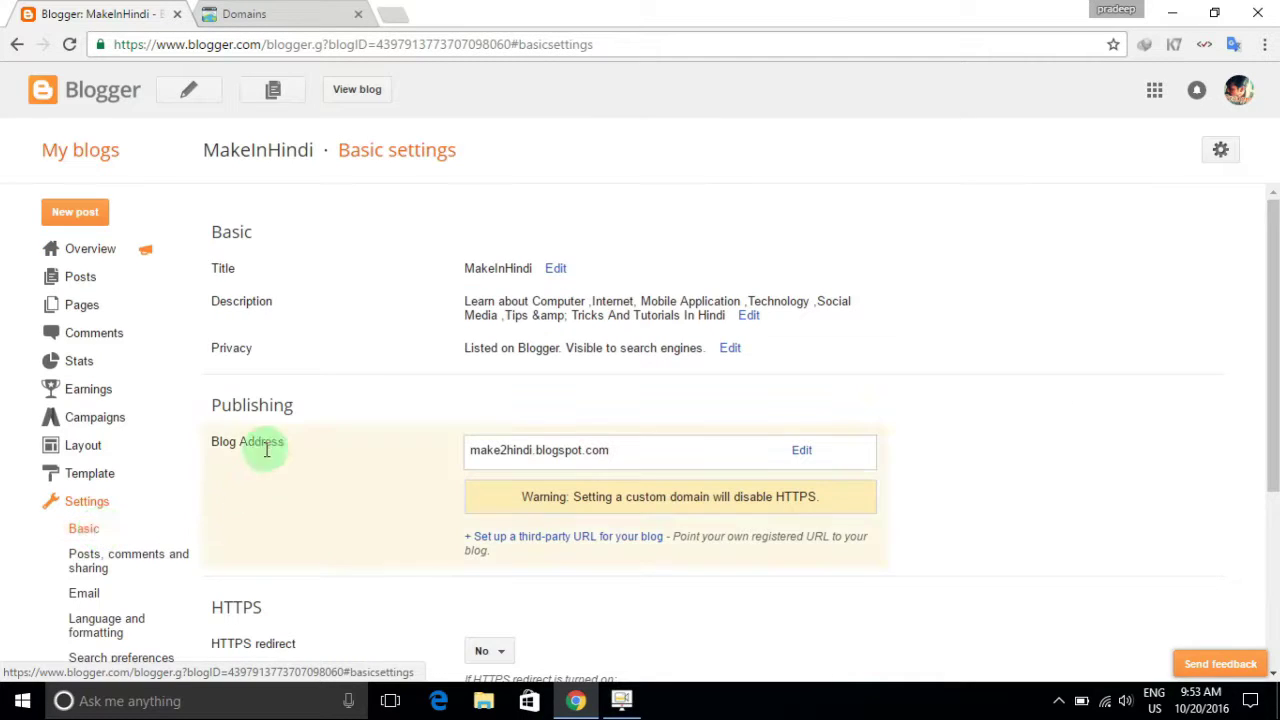
- Set up a third-party URL for the blog address and try to save makeinhindi.org as the domain
scroll(290, 450, down, 1)
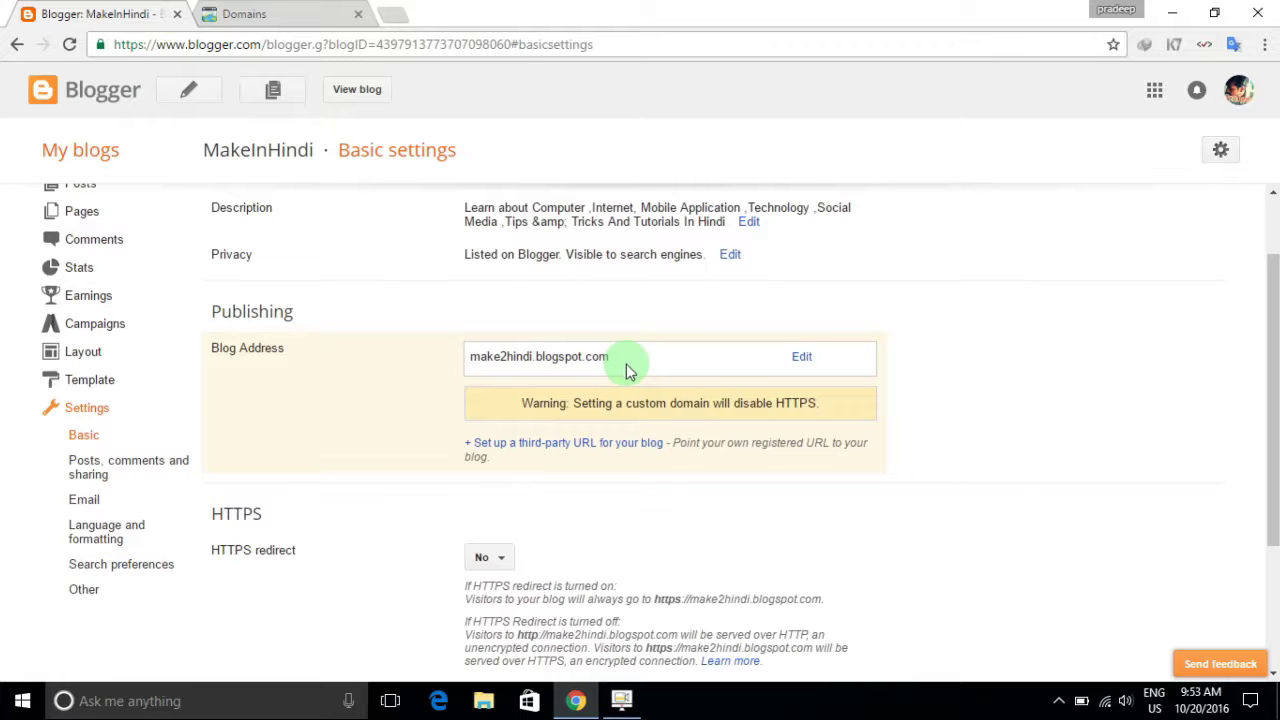
scroll(629, 391, down, 1)
scroll(629, 391, up, 1)
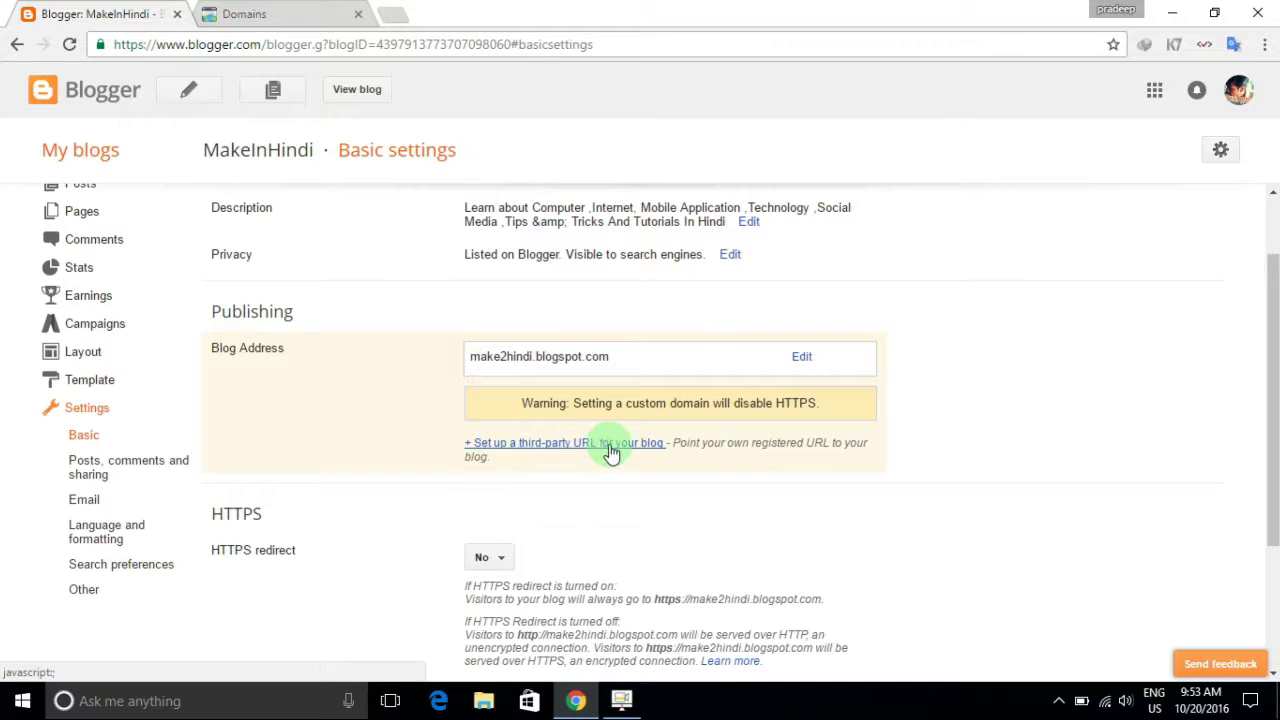
click(608, 451)
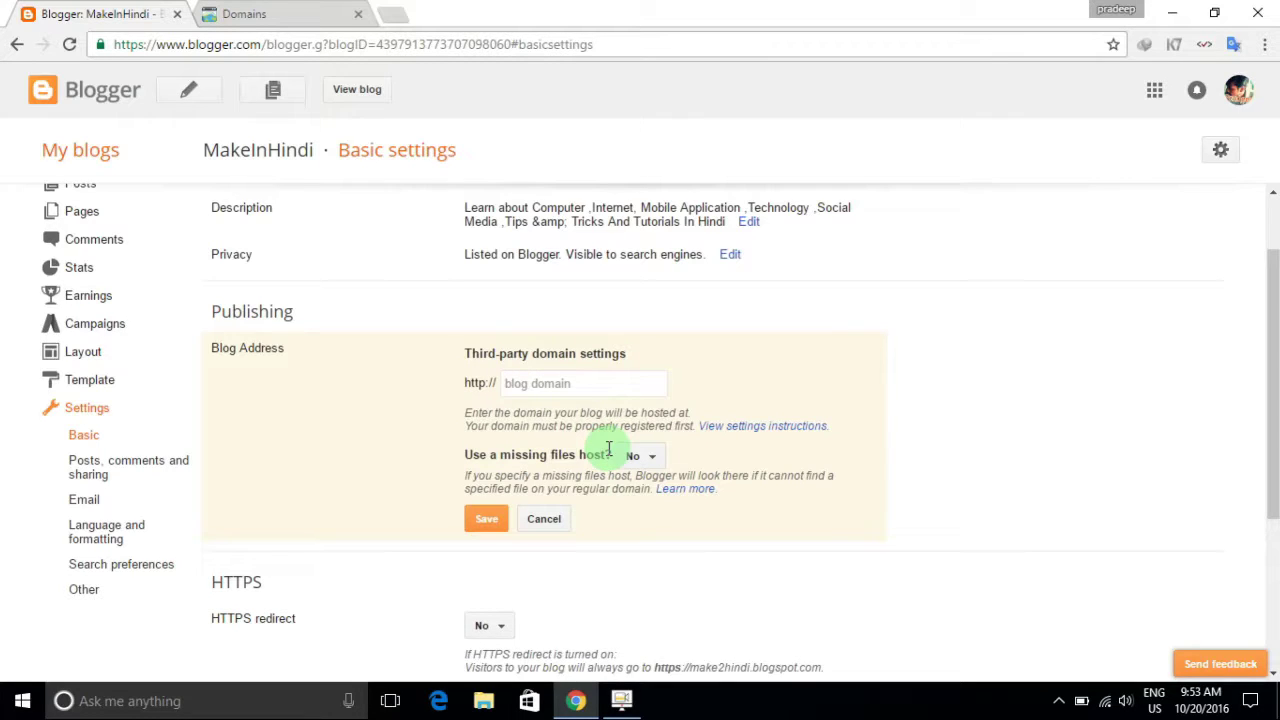
click(618, 386)
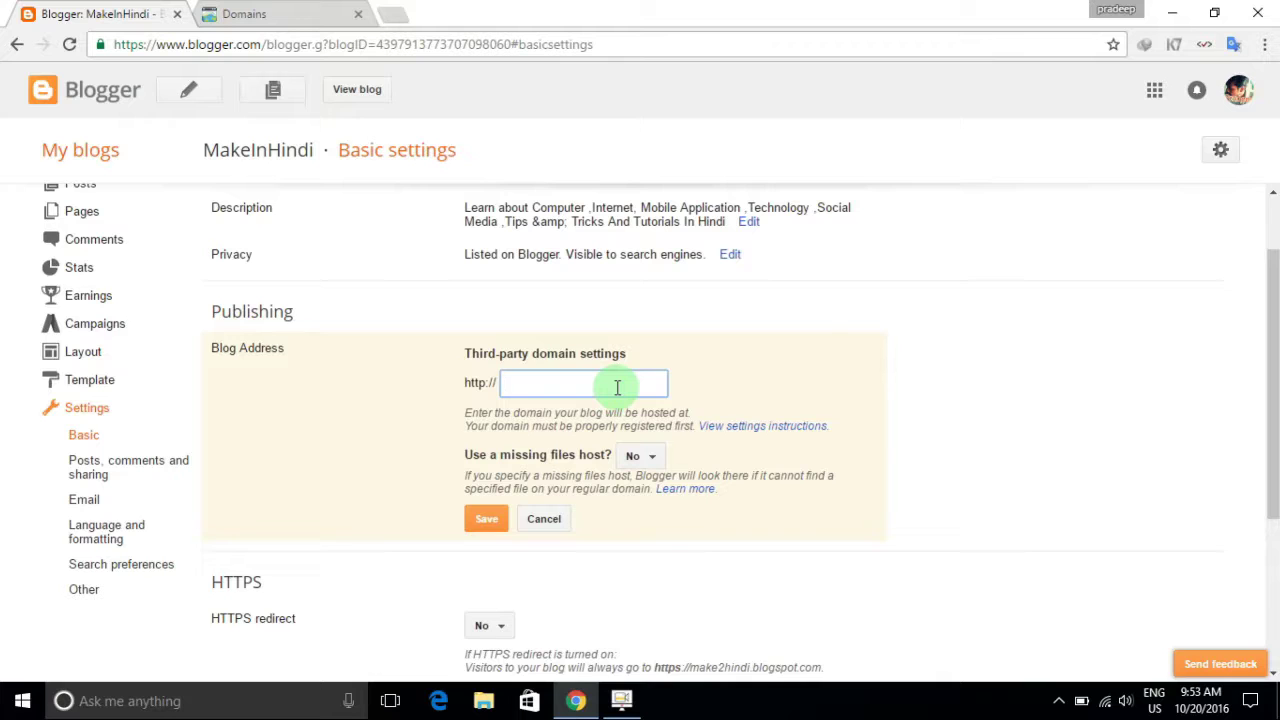
click(286, 18)
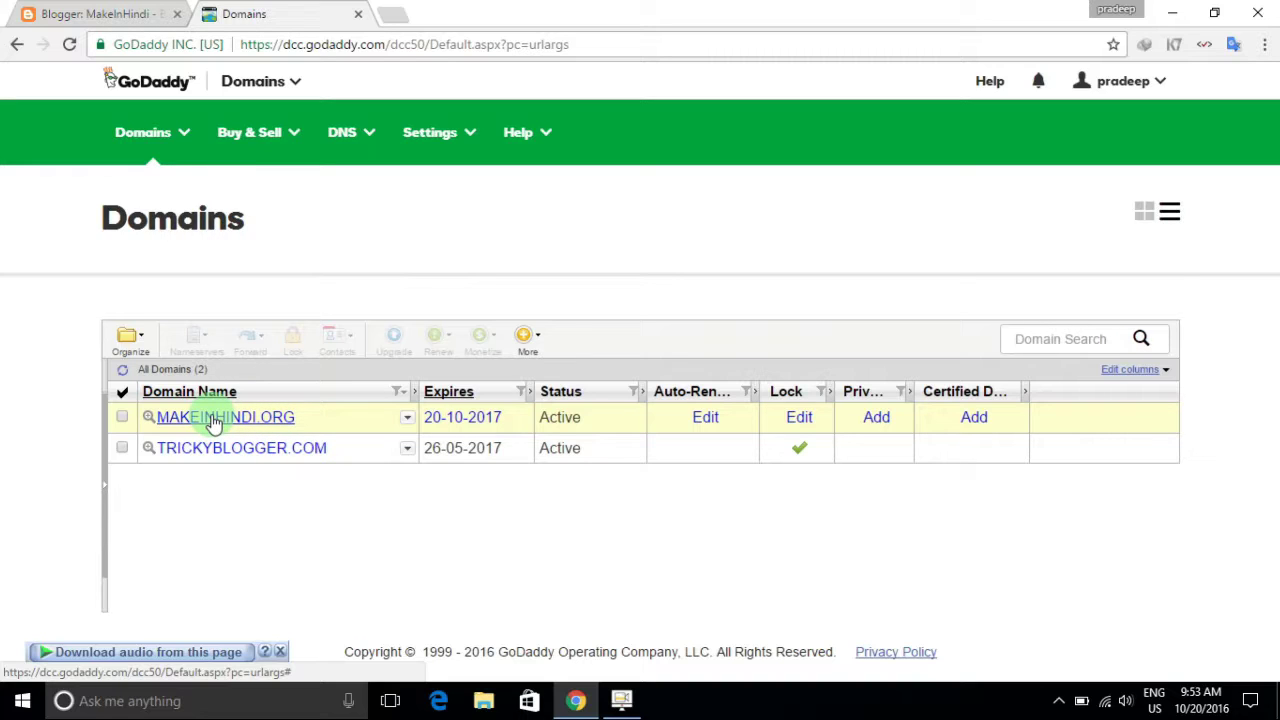
click(118, 22)
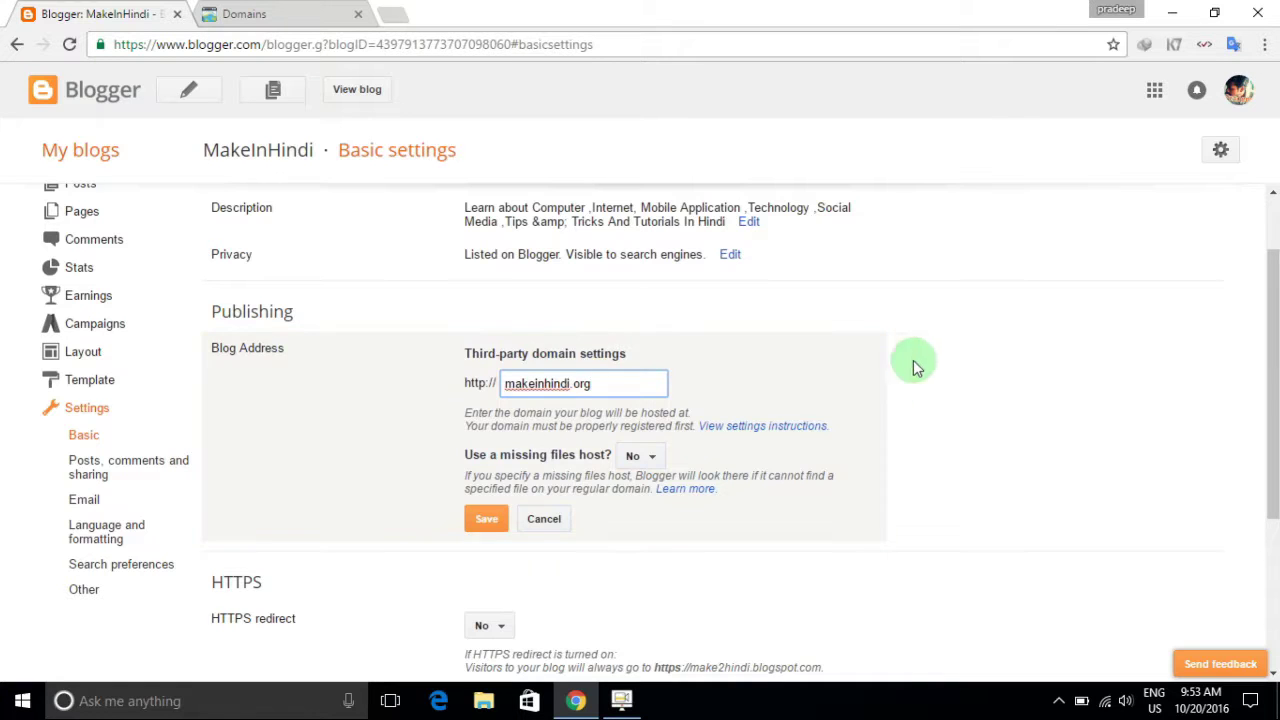
click(484, 520)
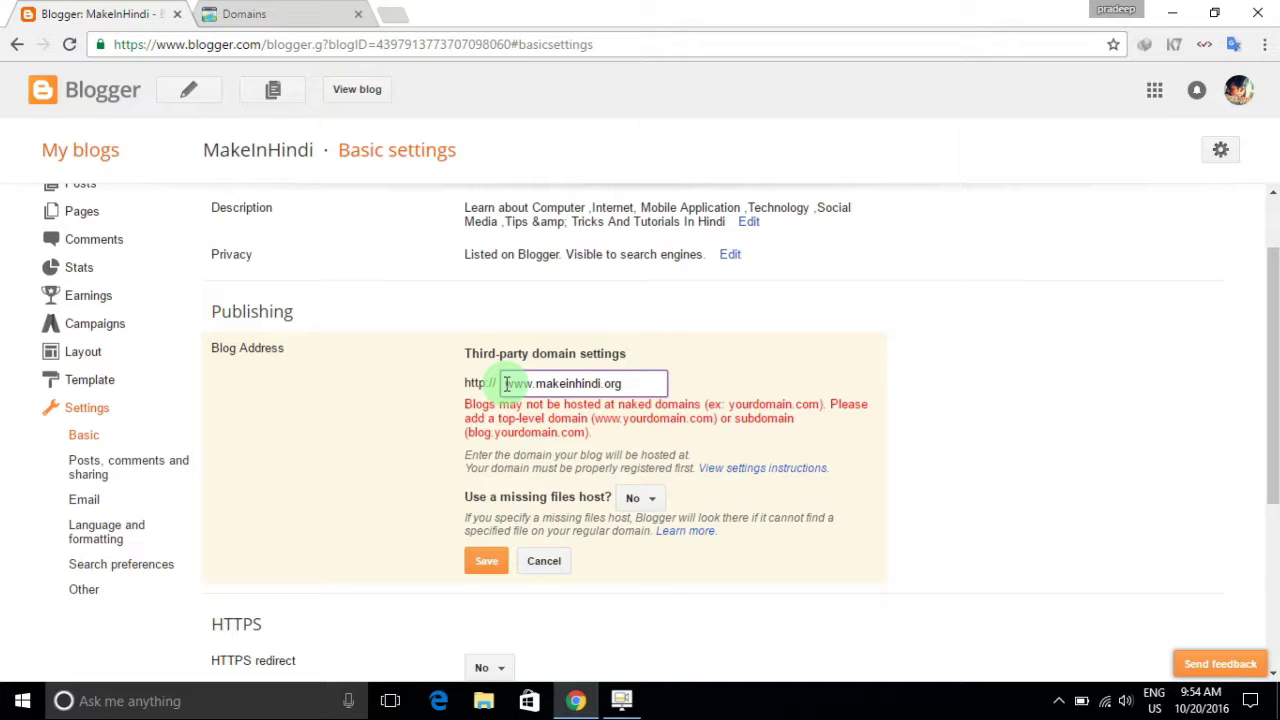
click(488, 563)
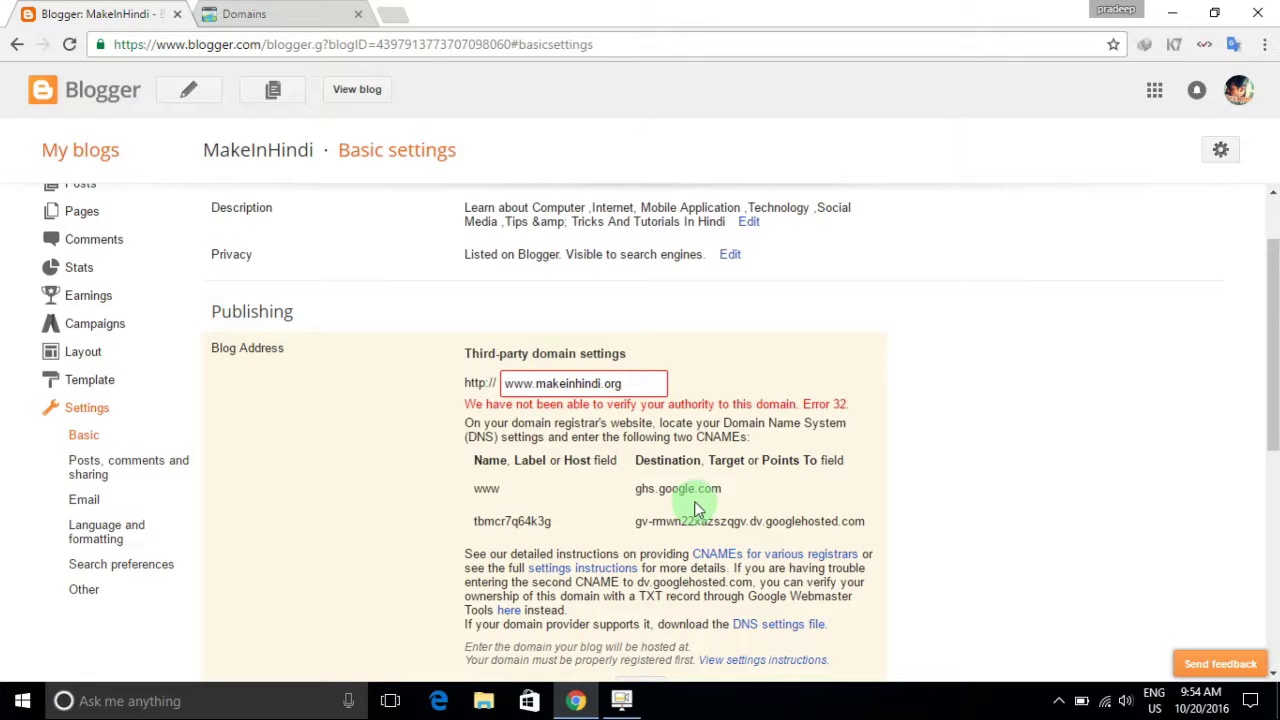
scroll(695, 505, down, 2)
scroll(686, 471, up, 1)
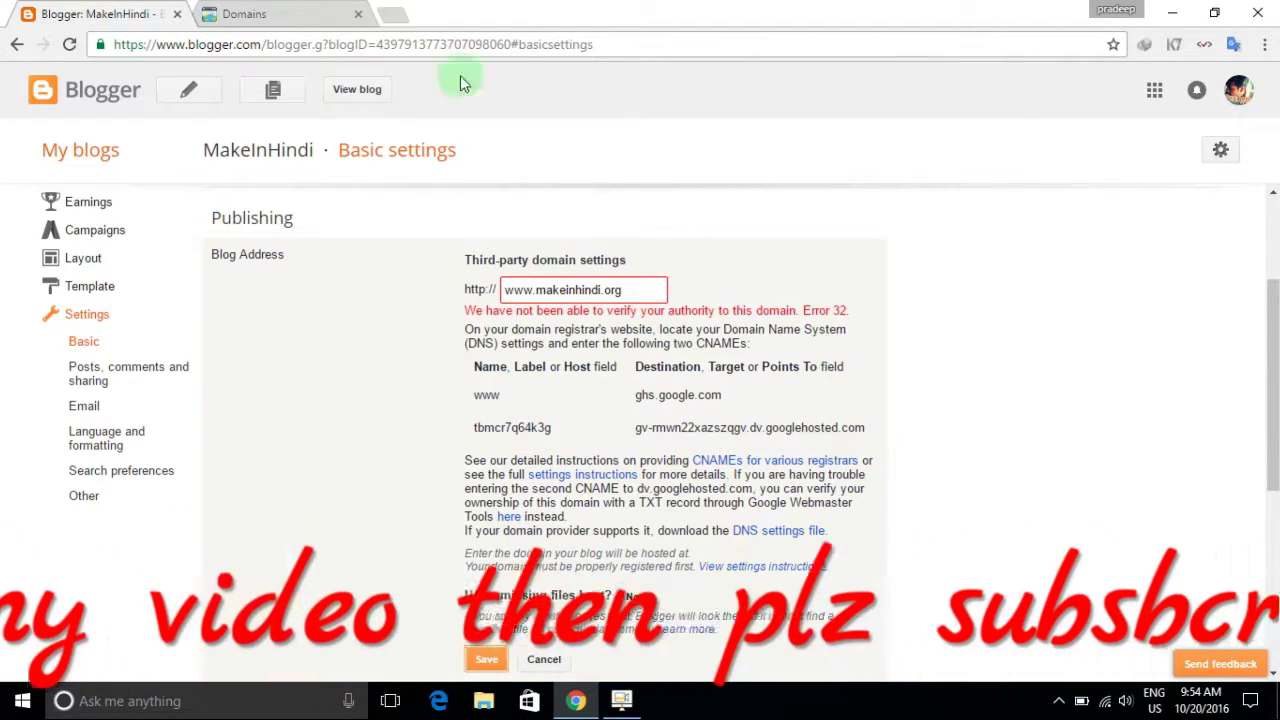
- Switch to GoDaddy and open the DNS zone file of the MAKEINHINDI.ORG domain
click(334, 15)
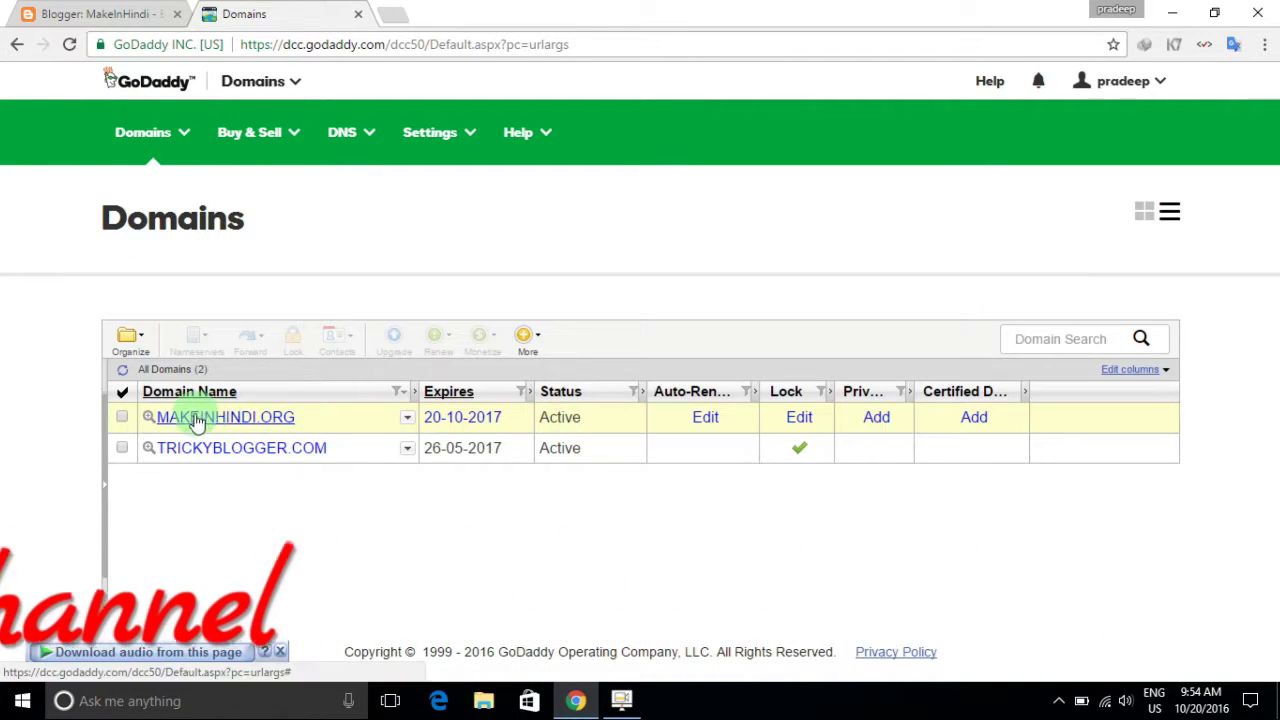
click(228, 420)
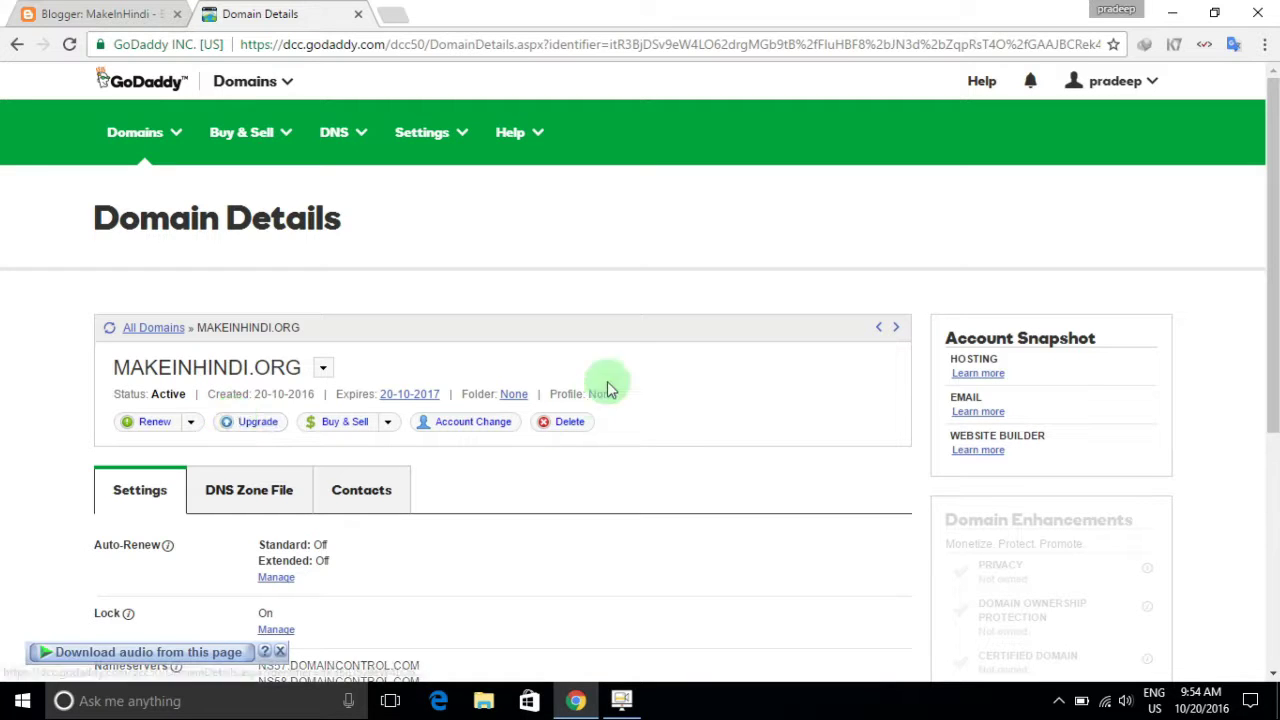
scroll(620, 330, down, 2)
scroll(620, 330, down, 1)
scroll(614, 349, up, 3)
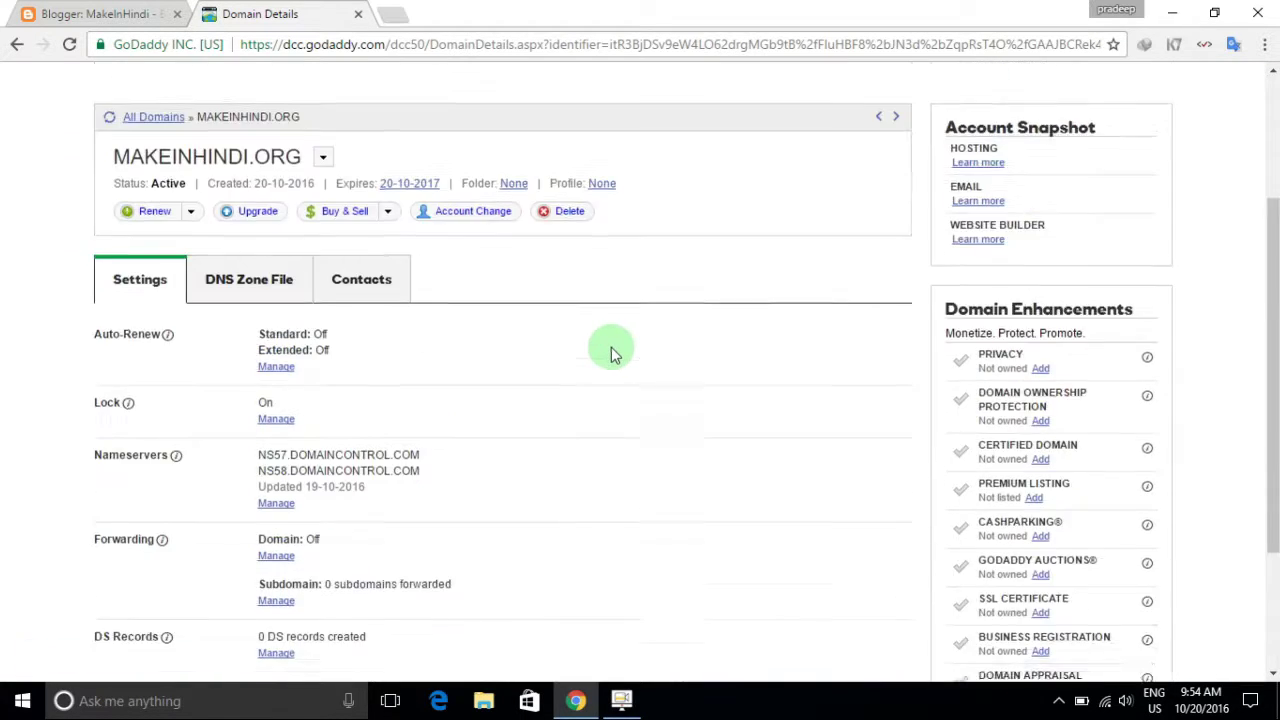
scroll(614, 349, down, 1)
scroll(614, 354, down, 1)
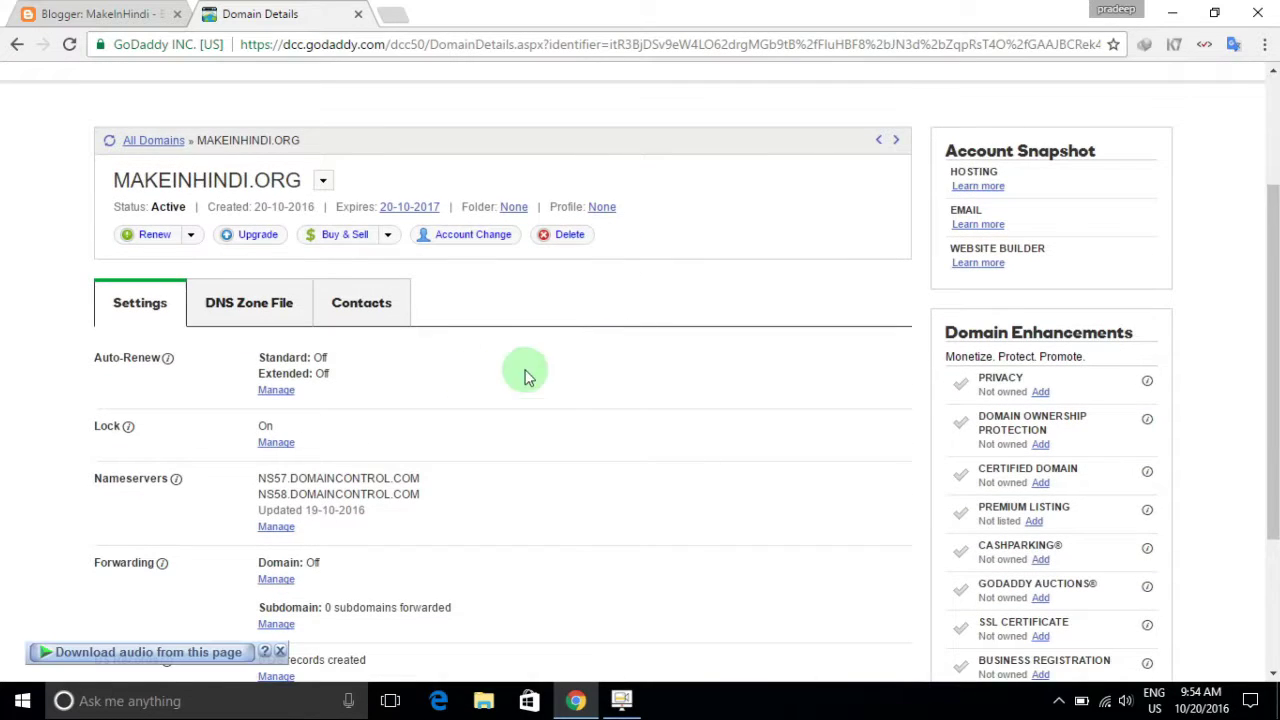
click(249, 310)
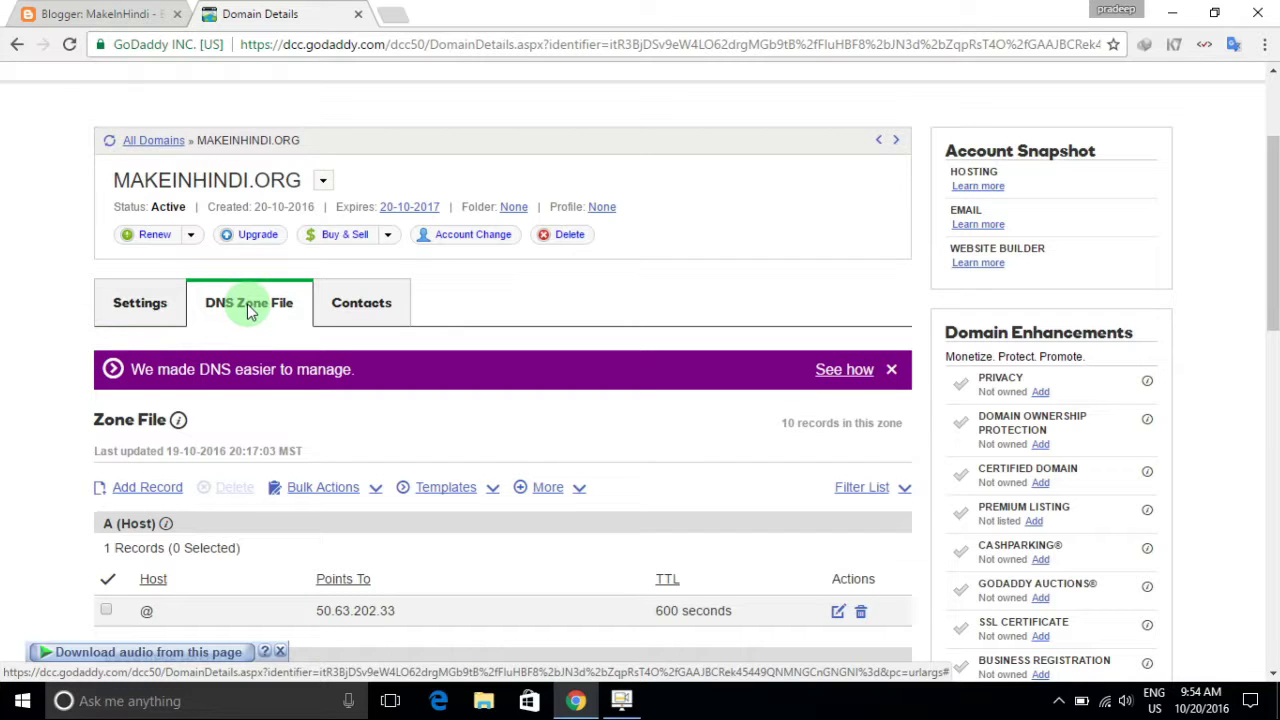
- Edit the www CNAME record to point to ghs.google.com, copying that destination from Blogger's domain instructions
scroll(494, 374, down, 2)
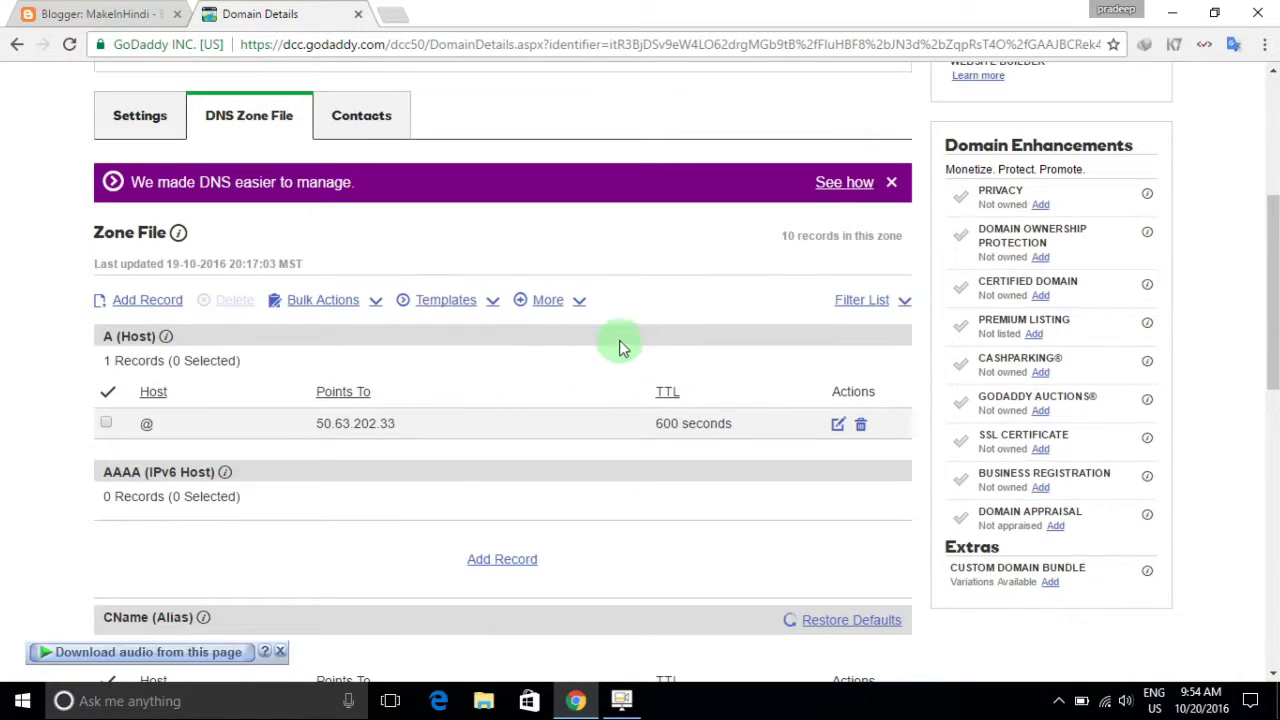
scroll(619, 342, down, 3)
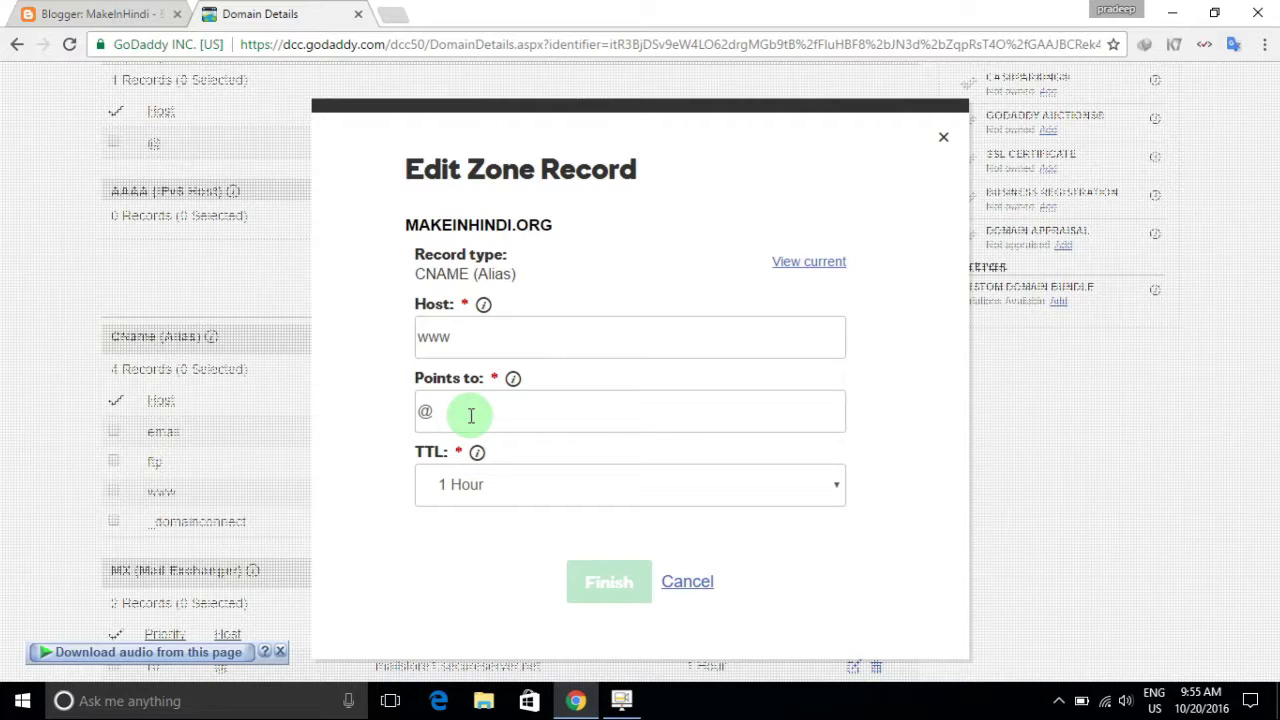
click(470, 415)
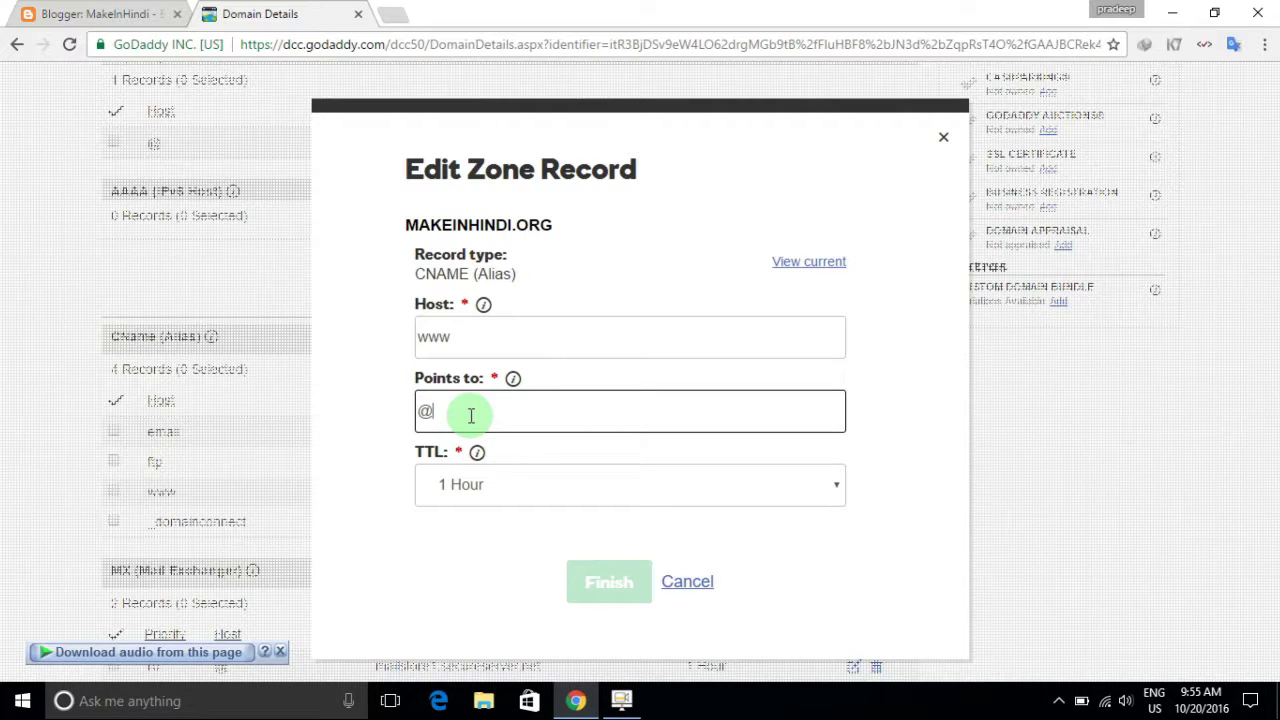
click(108, 16)
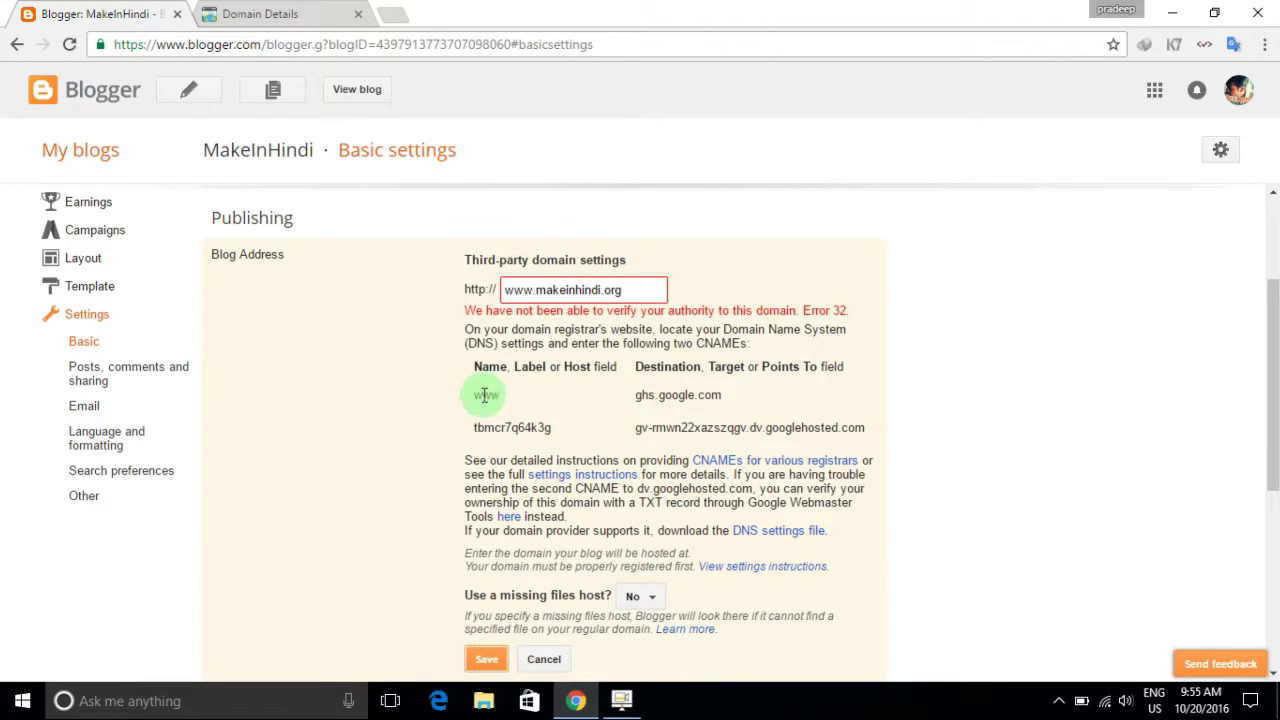
drag(637, 396, 728, 394)
right_click(706, 397)
click(738, 408)
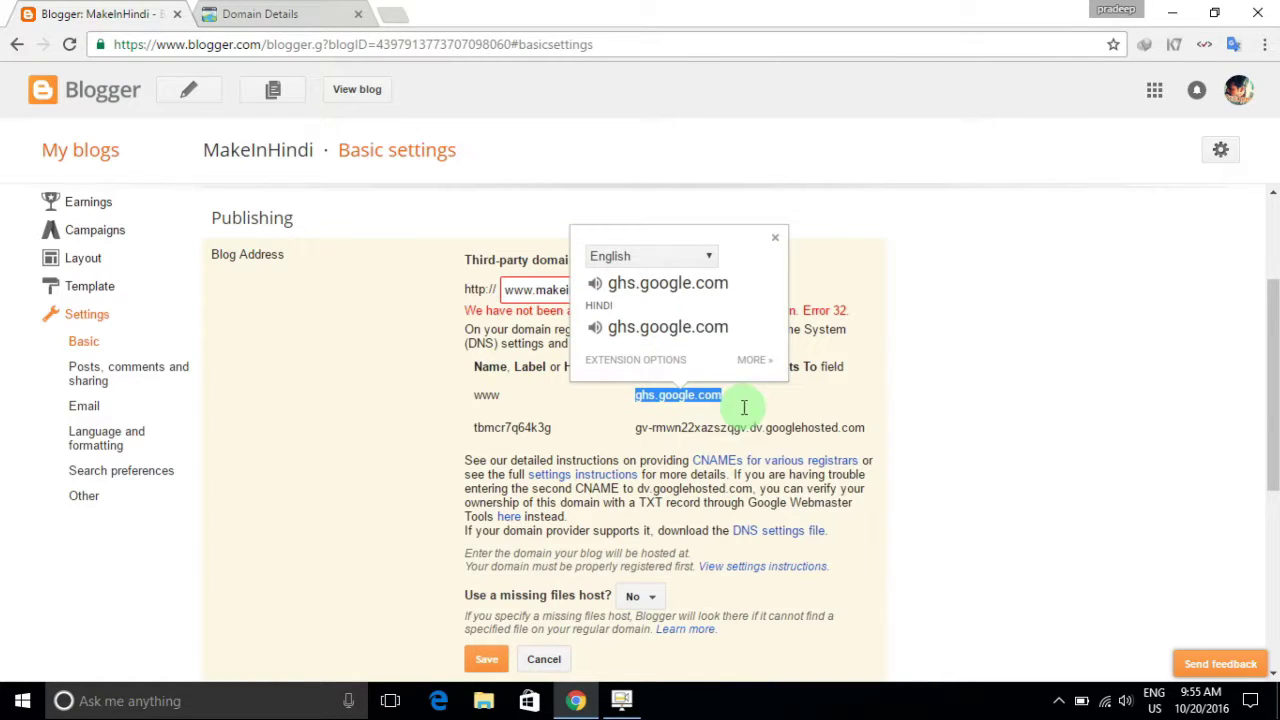
click(288, 22)
right_click(449, 420)
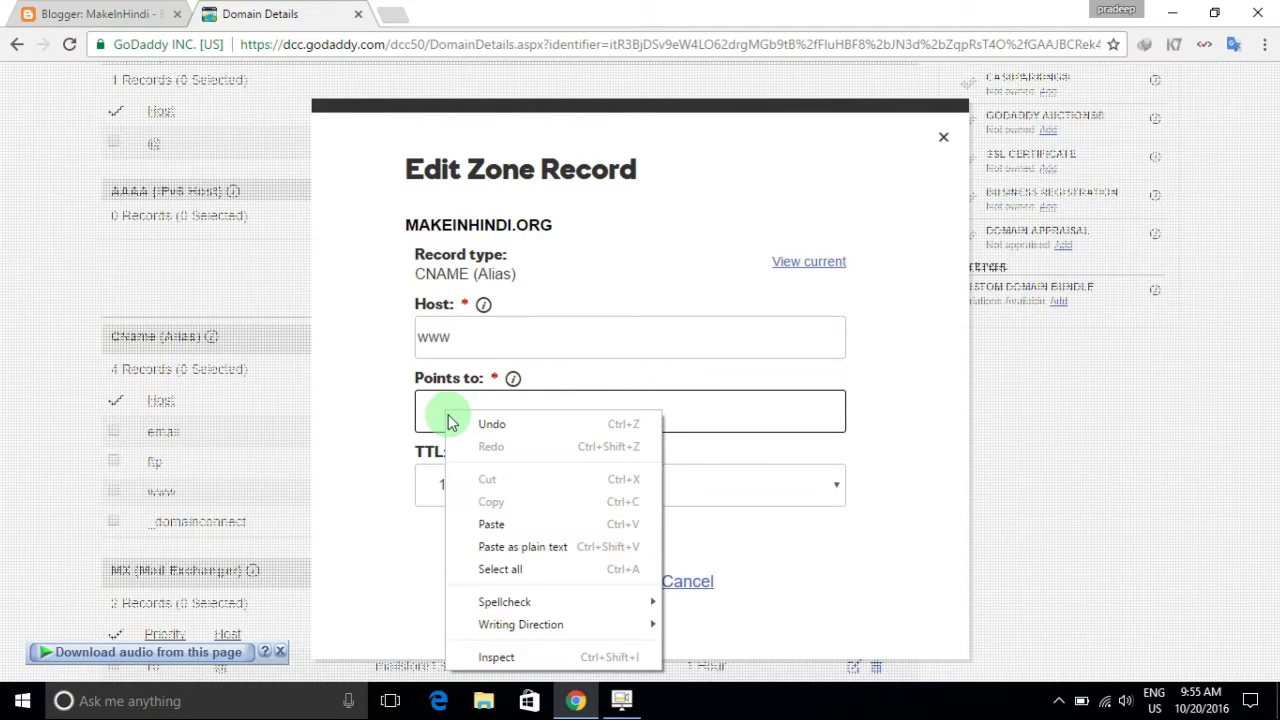
click(491, 524)
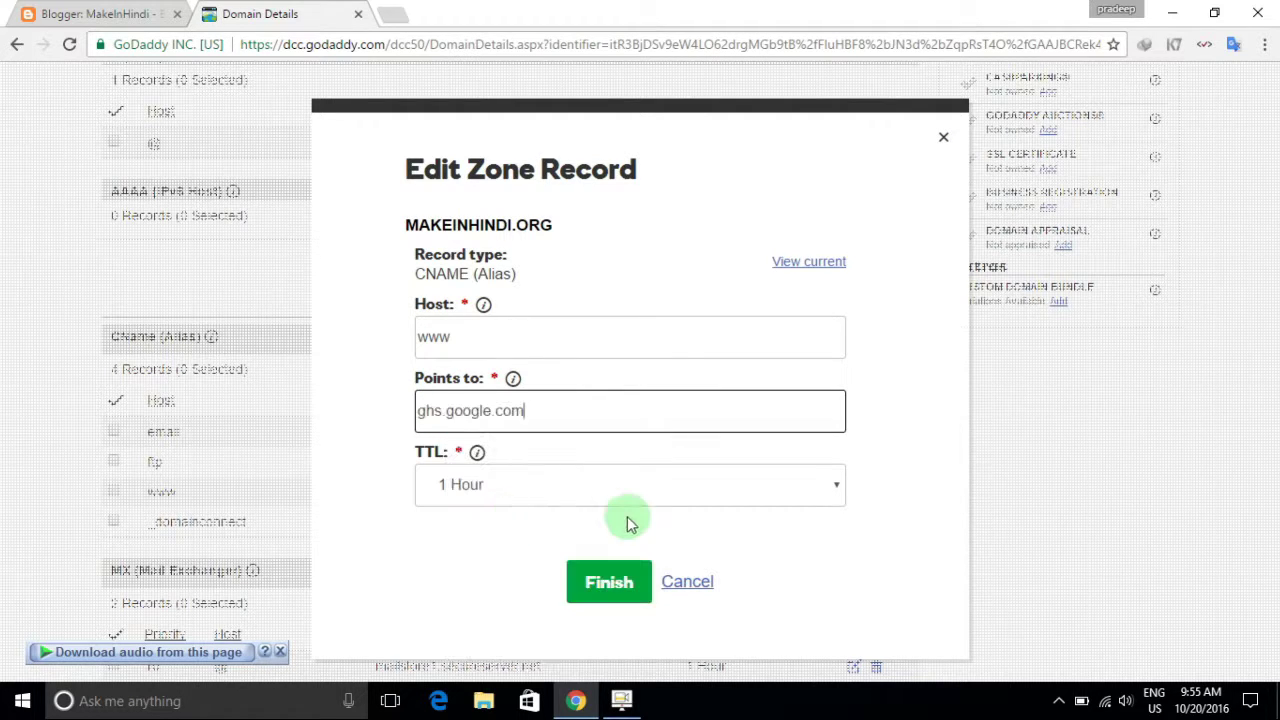
click(619, 588)
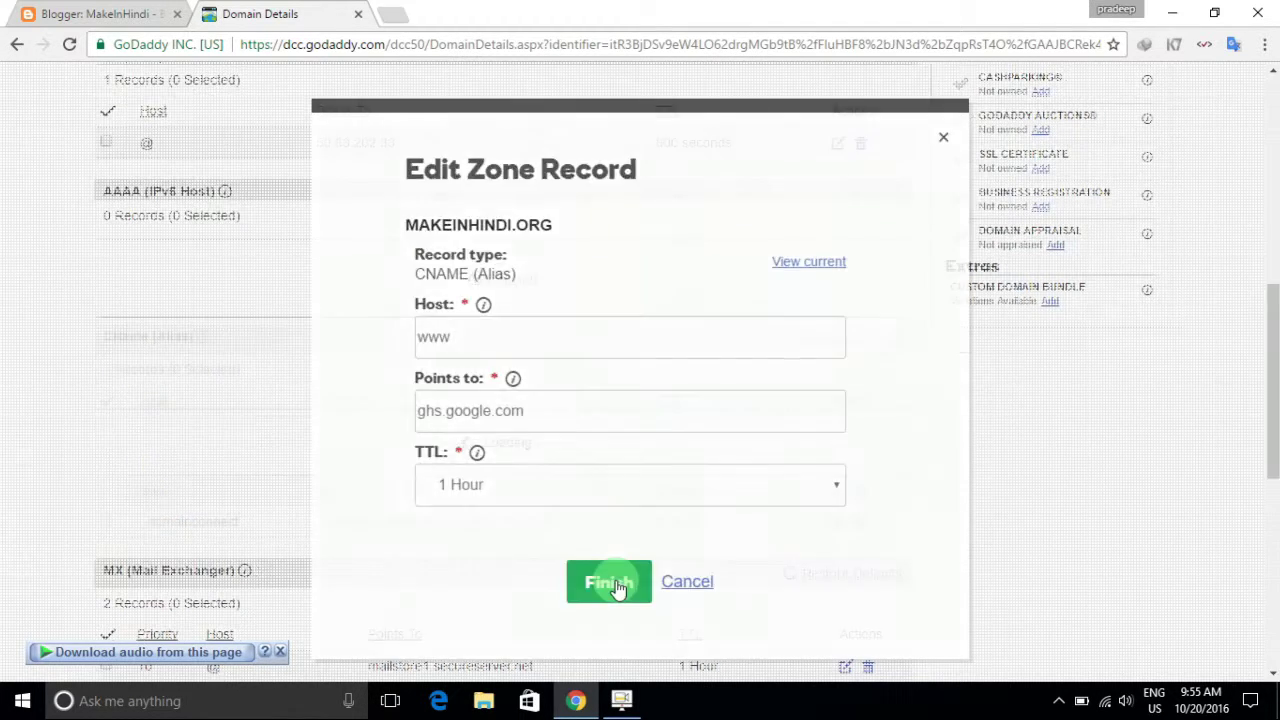
- Save the pending changes to the MAKEINHINDI.ORG zone file
scroll(610, 520, up, 4)
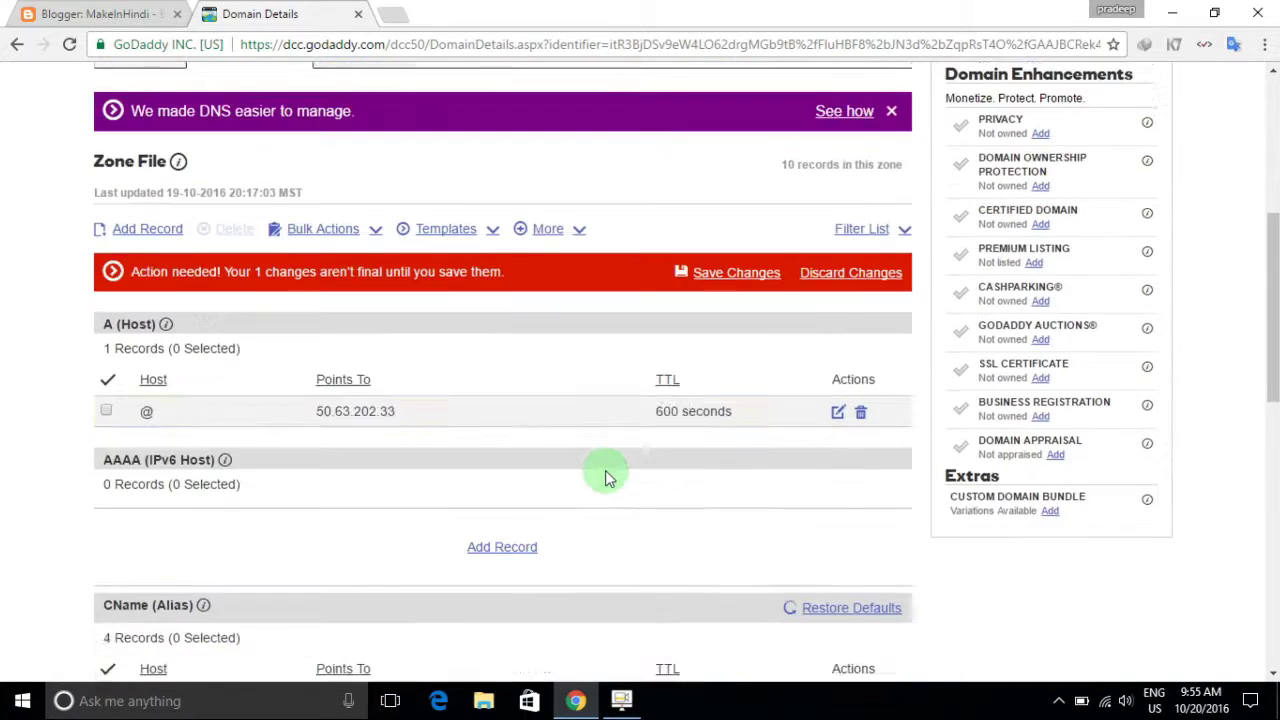
scroll(603, 470, down, 2)
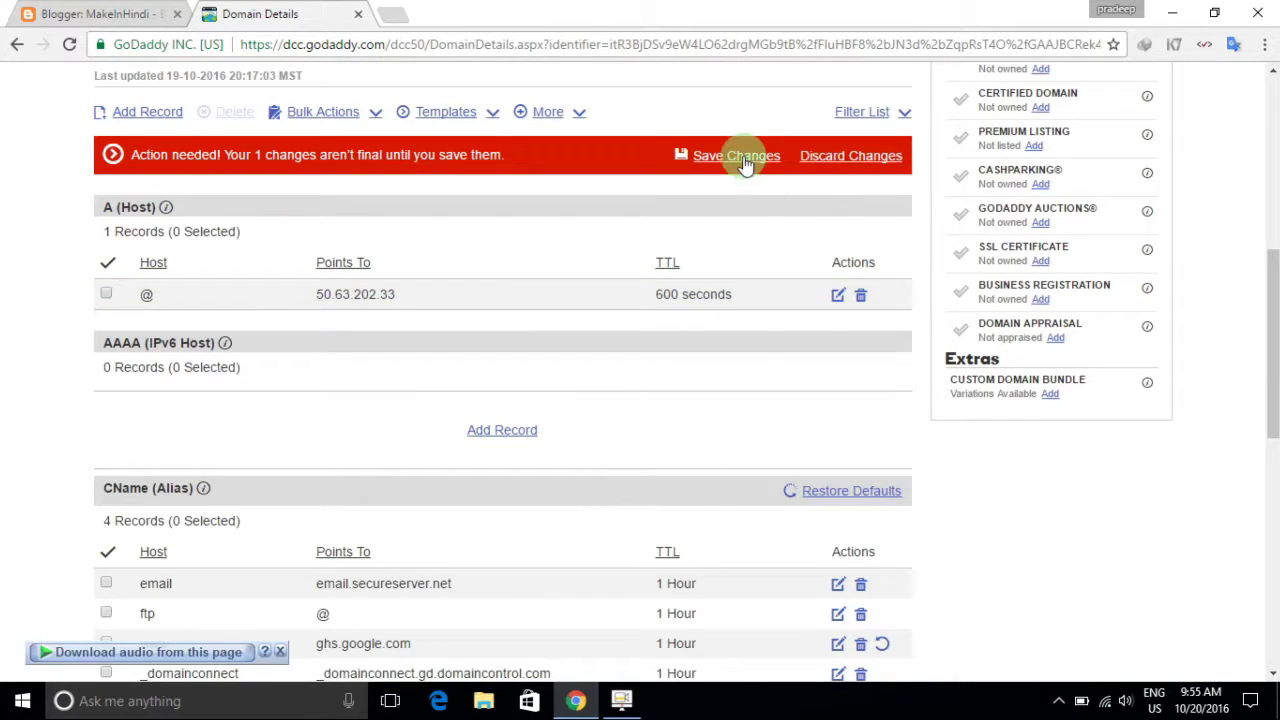
click(744, 160)
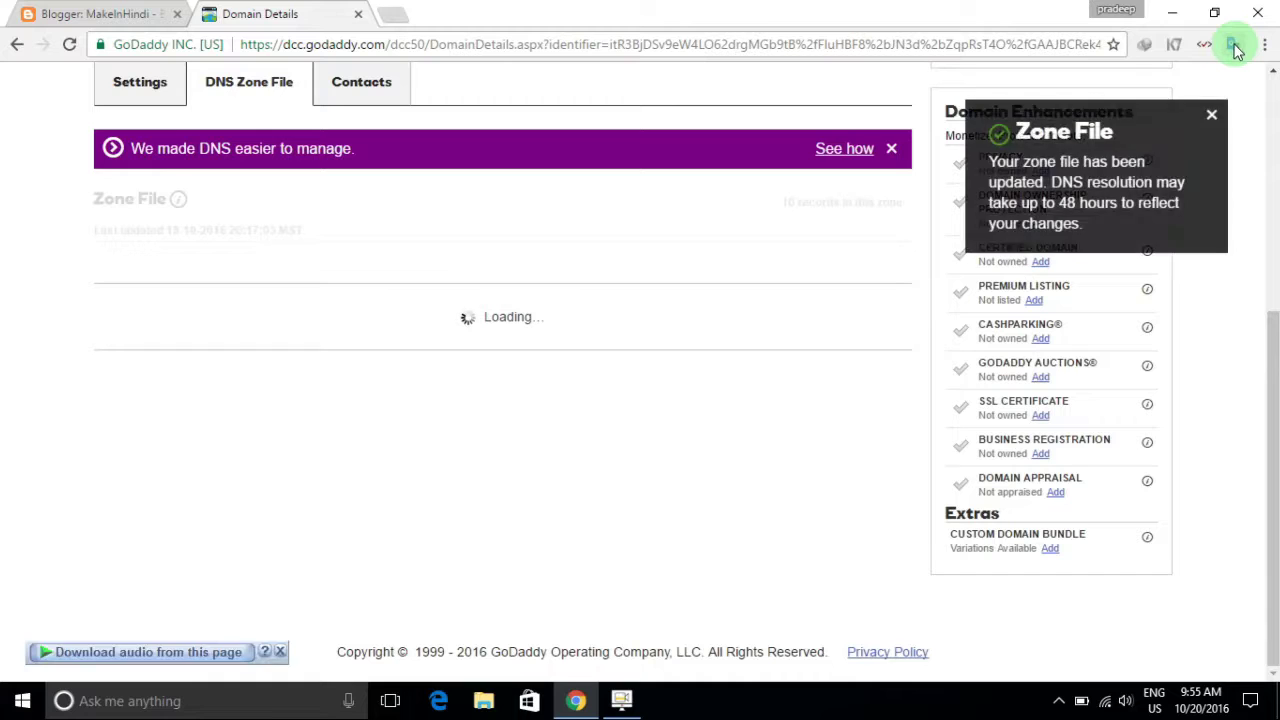
- Remove the Google Translate extension from Chrome
right_click(1236, 50)
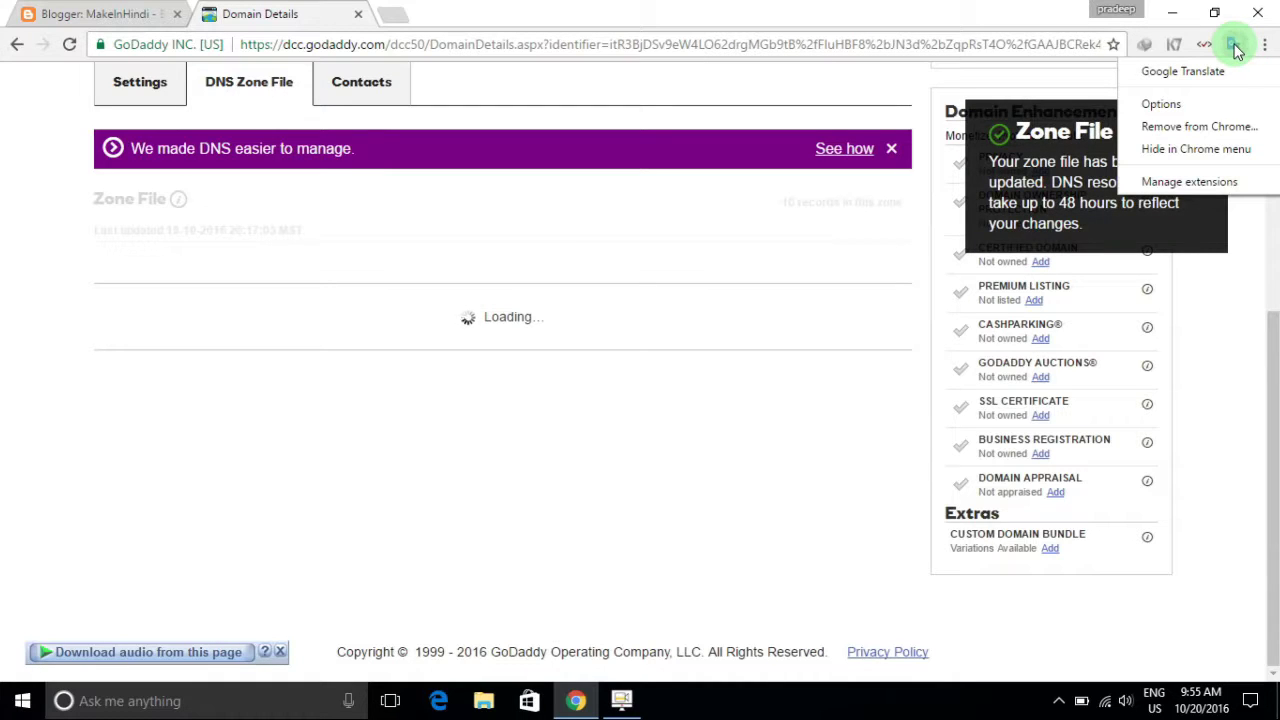
click(1210, 131)
click(663, 194)
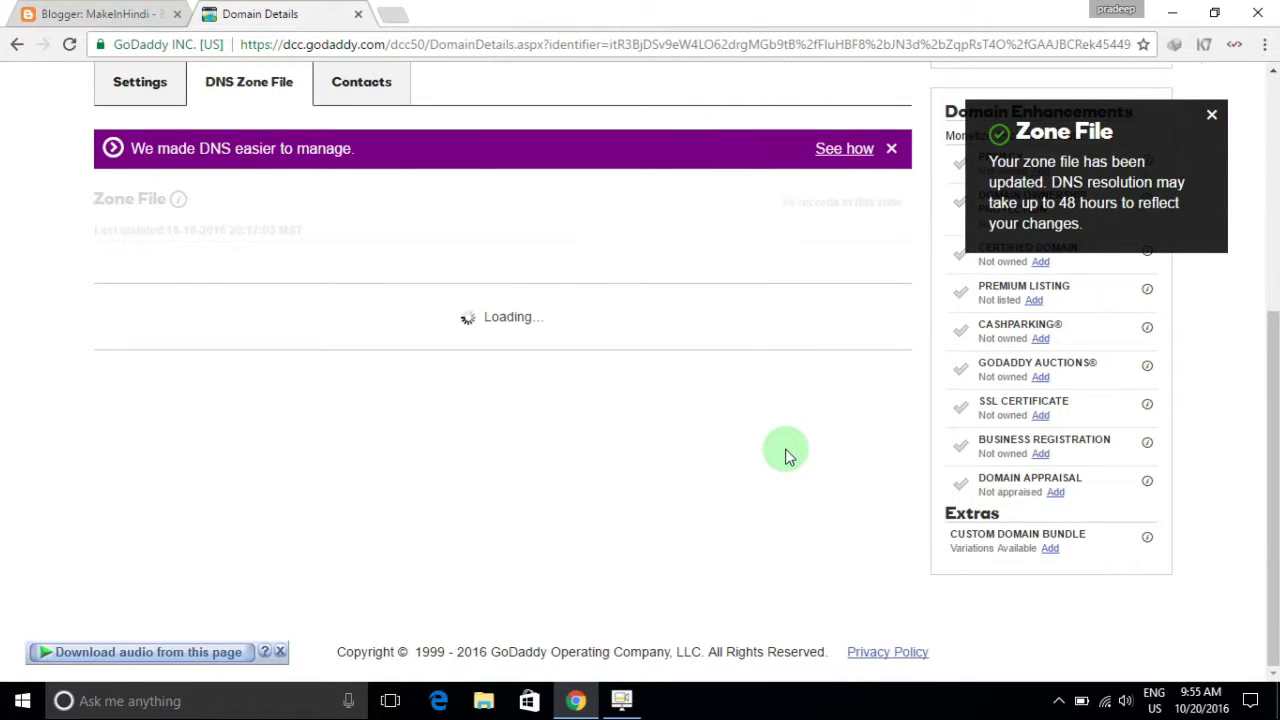
- Switch to Blogger and copy the host name of the second required CNAME record
scroll(775, 452, down, 2)
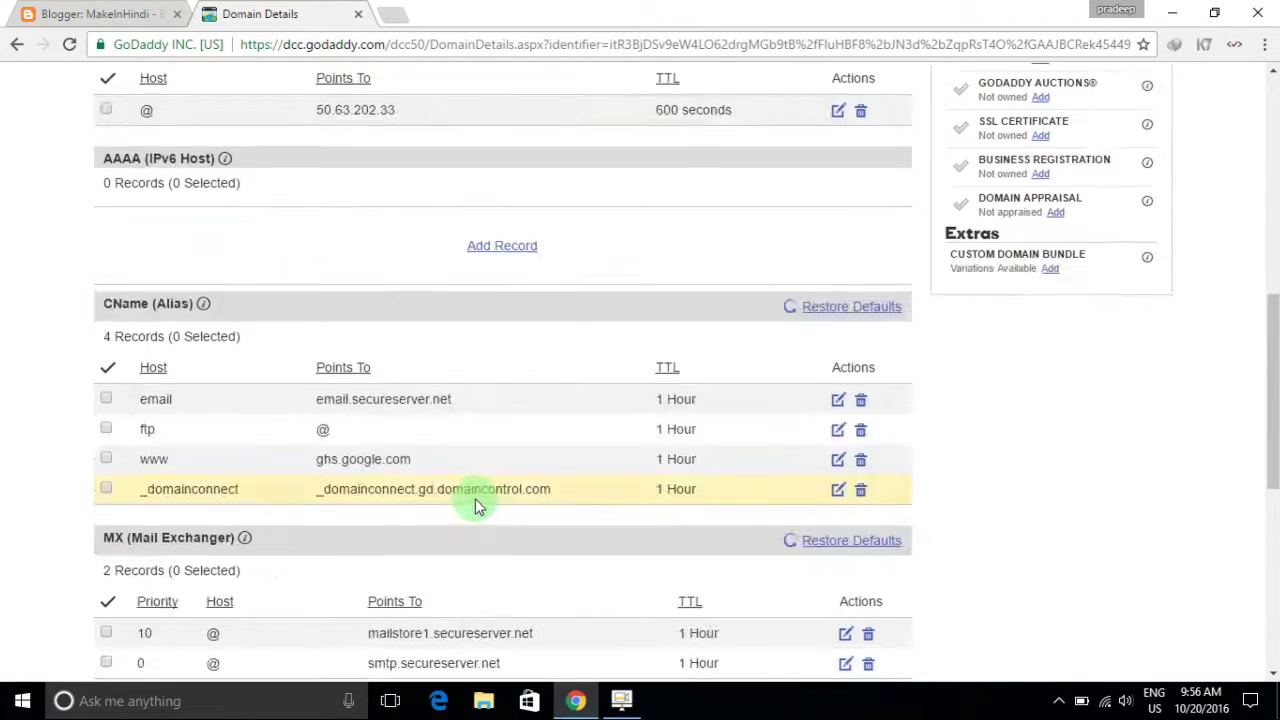
scroll(468, 491, up, 5)
click(100, 14)
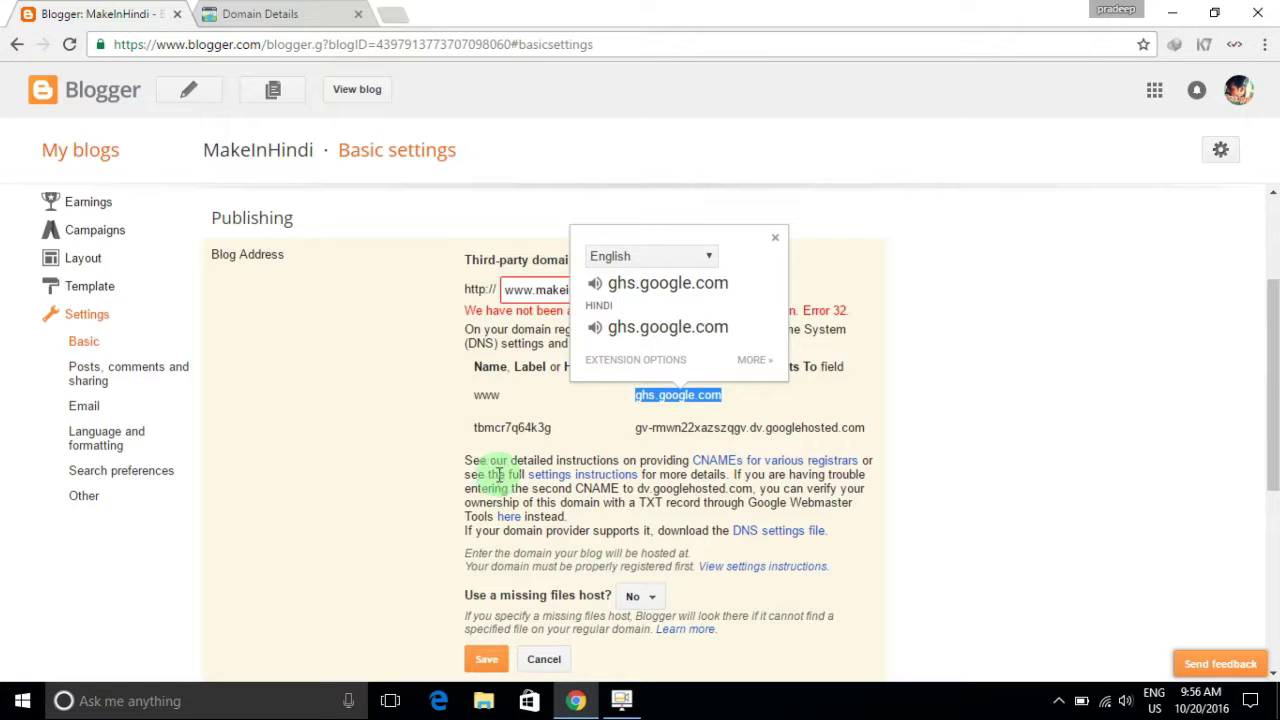
click(423, 418)
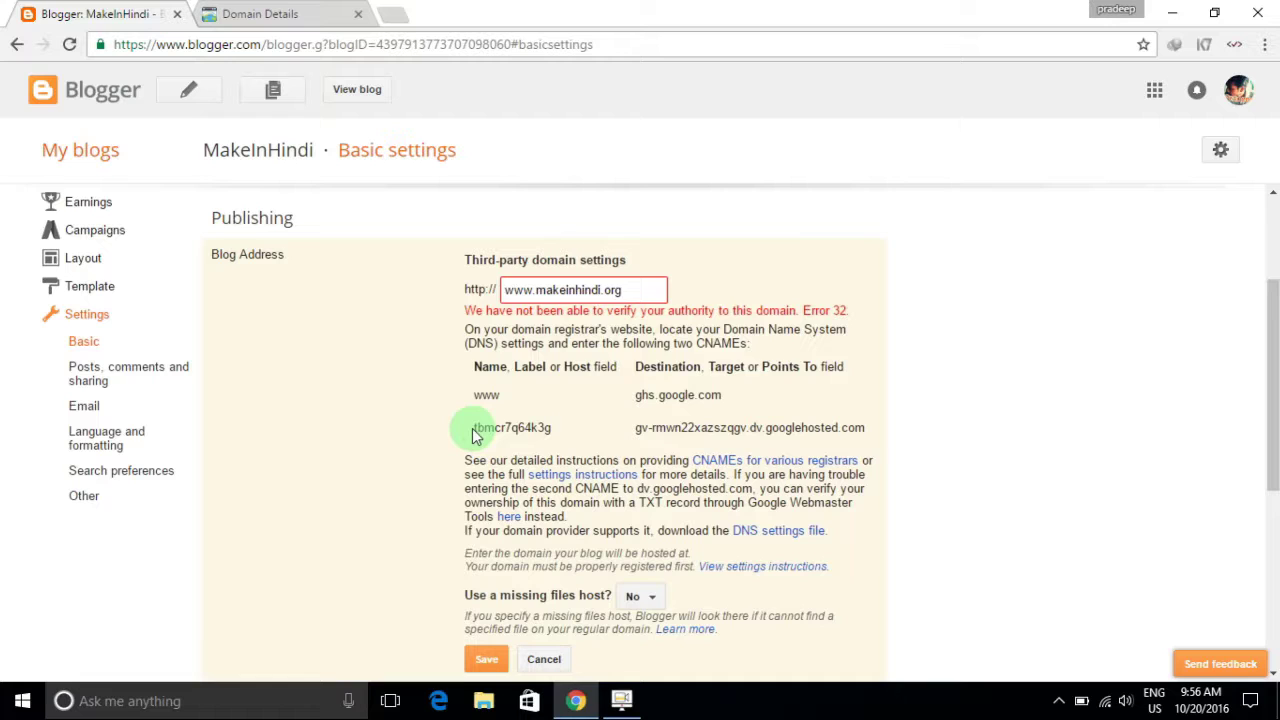
drag(472, 428, 558, 428)
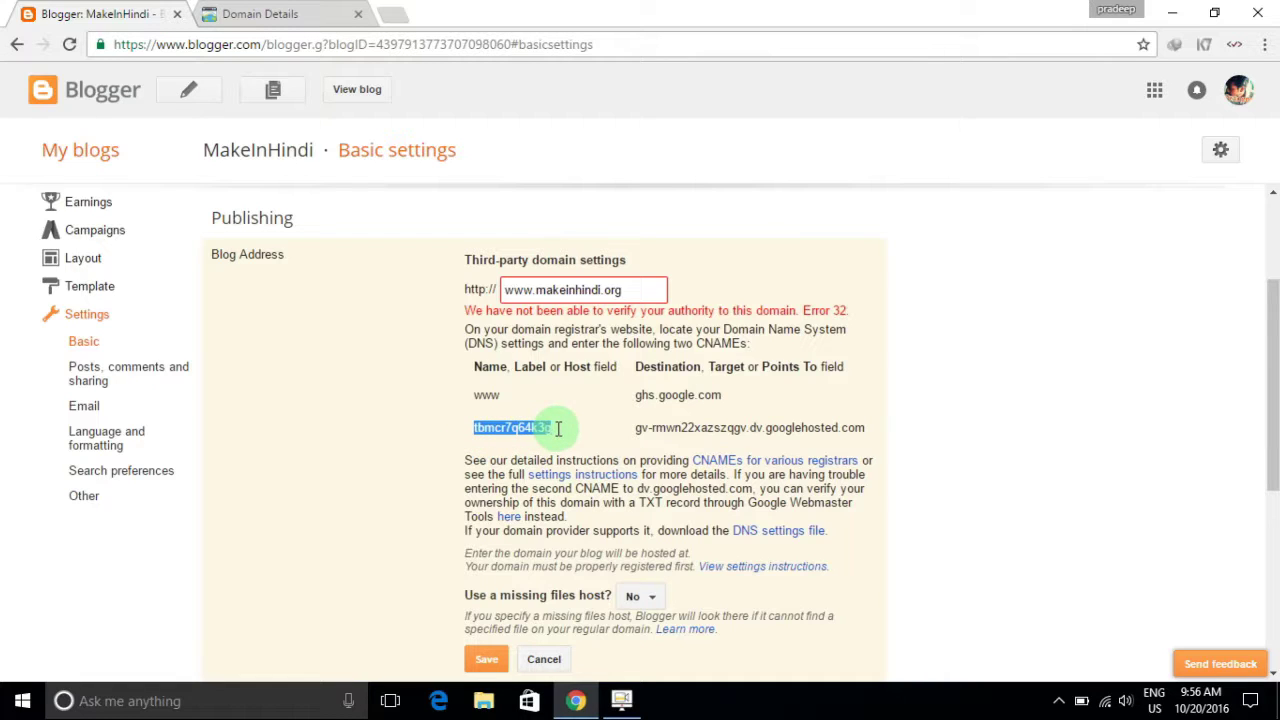
right_click(533, 437)
click(585, 450)
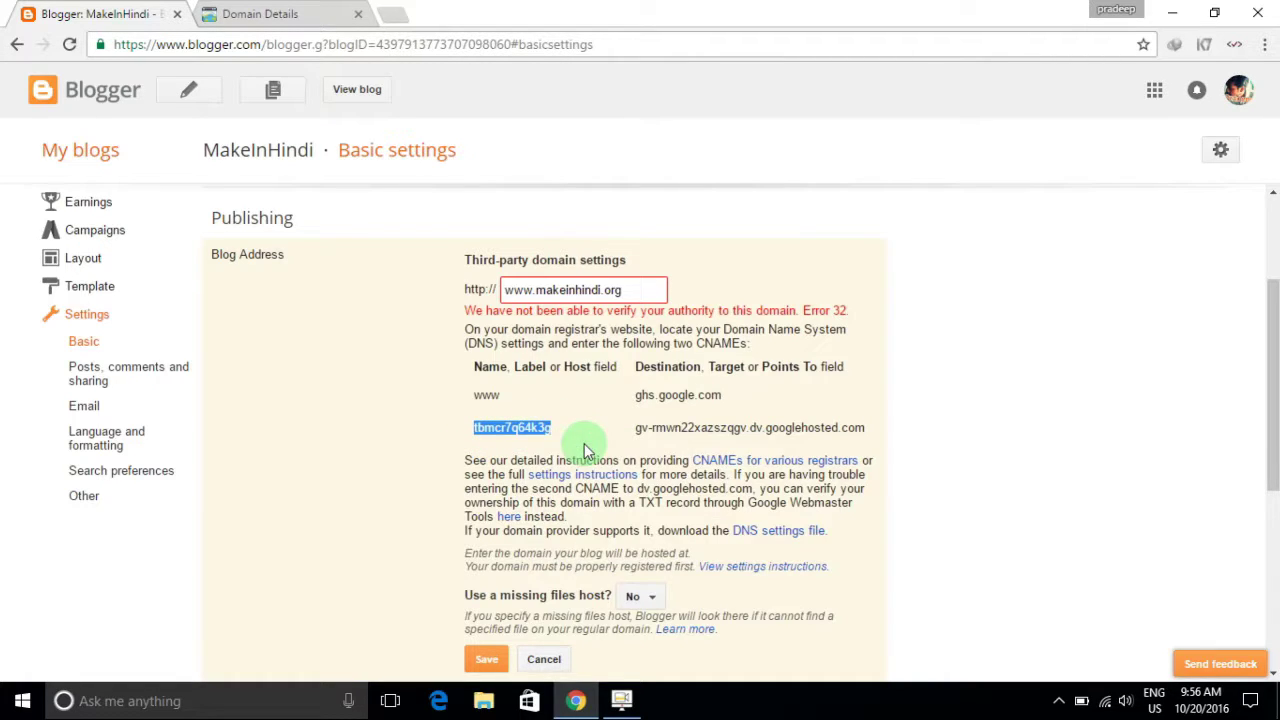
- Switch to the GoDaddy domain details, start a new CNAME (Alias) zone record, and enter the host name copied from Blogger
click(262, 14)
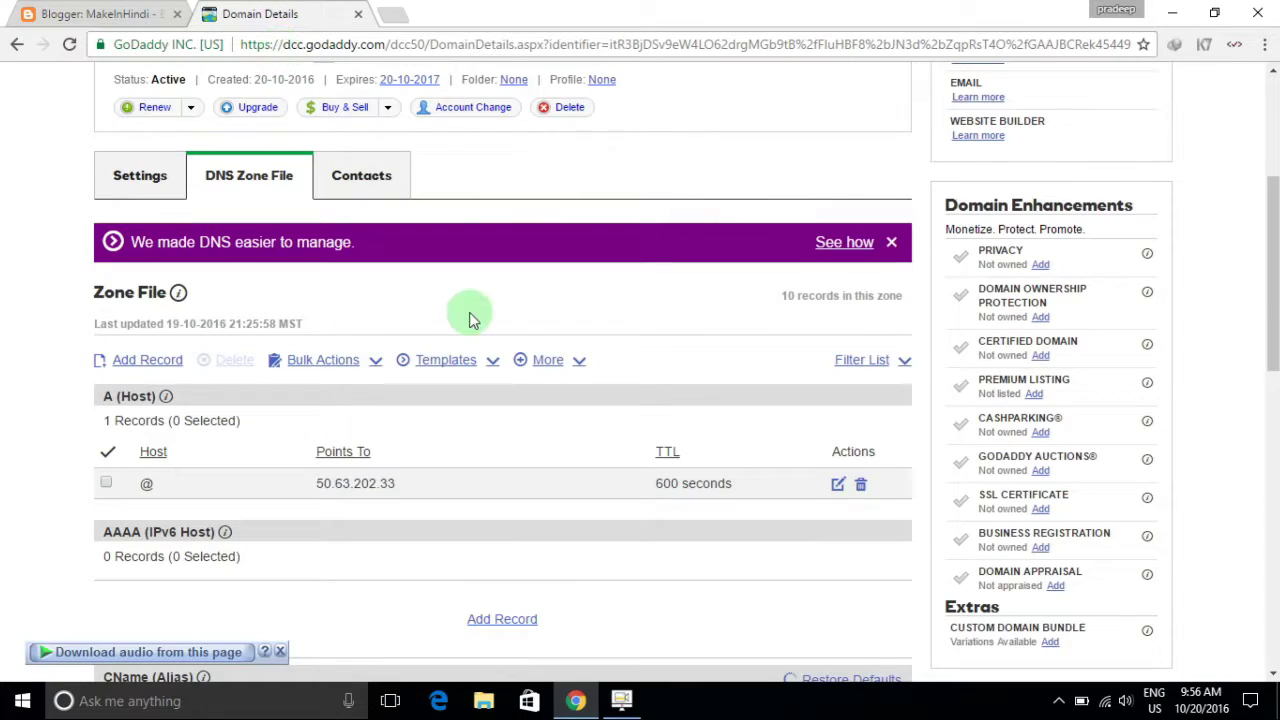
scroll(485, 317, down, 1)
scroll(500, 320, up, 1)
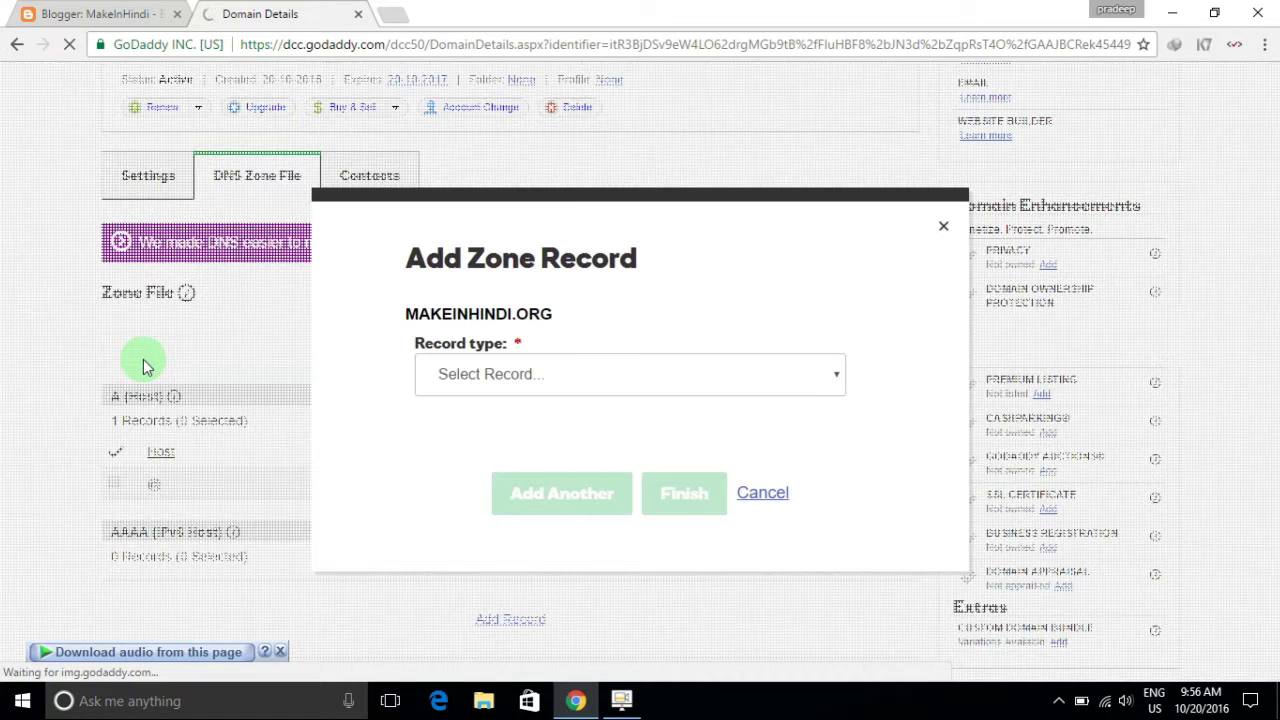
click(770, 377)
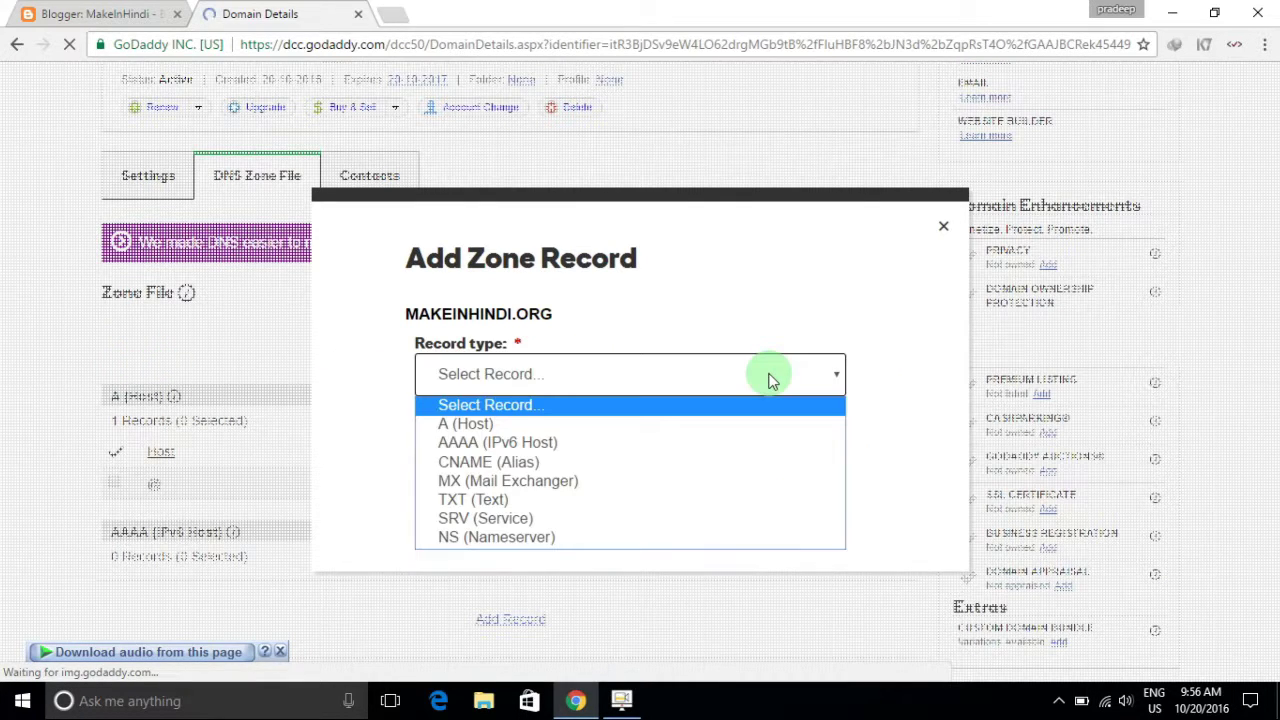
click(569, 462)
click(563, 362)
right_click(484, 364)
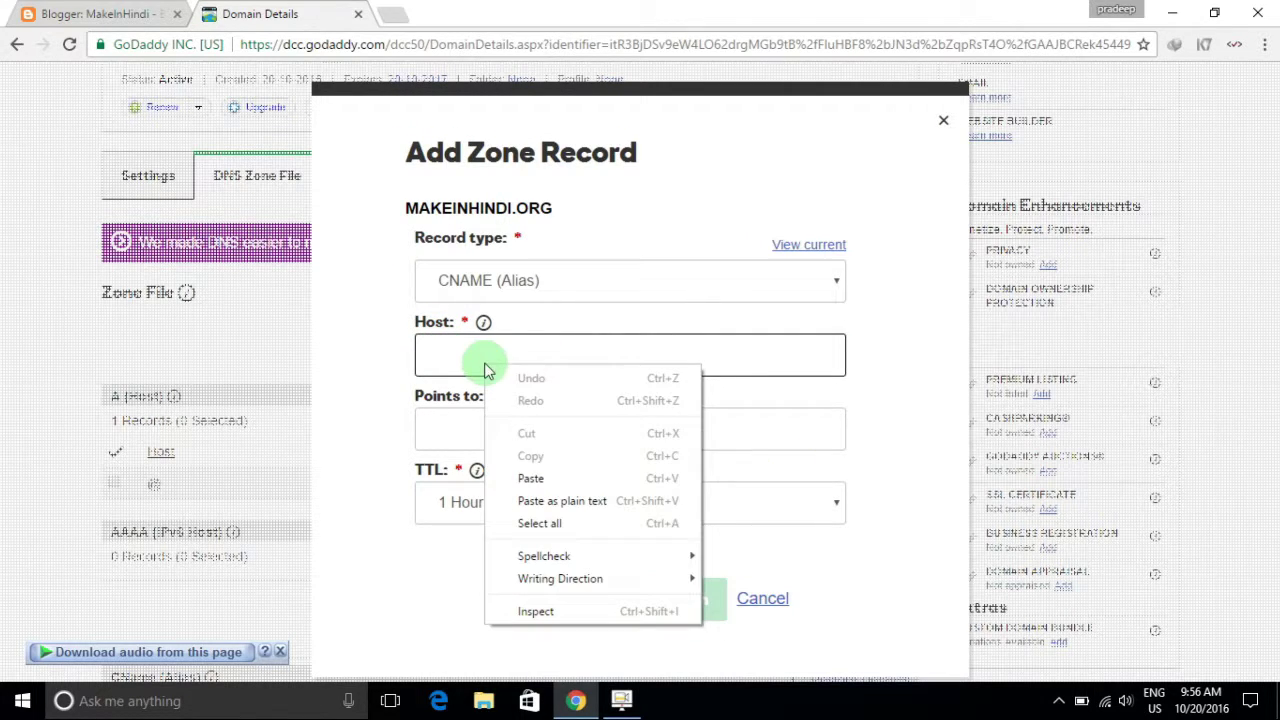
click(531, 478)
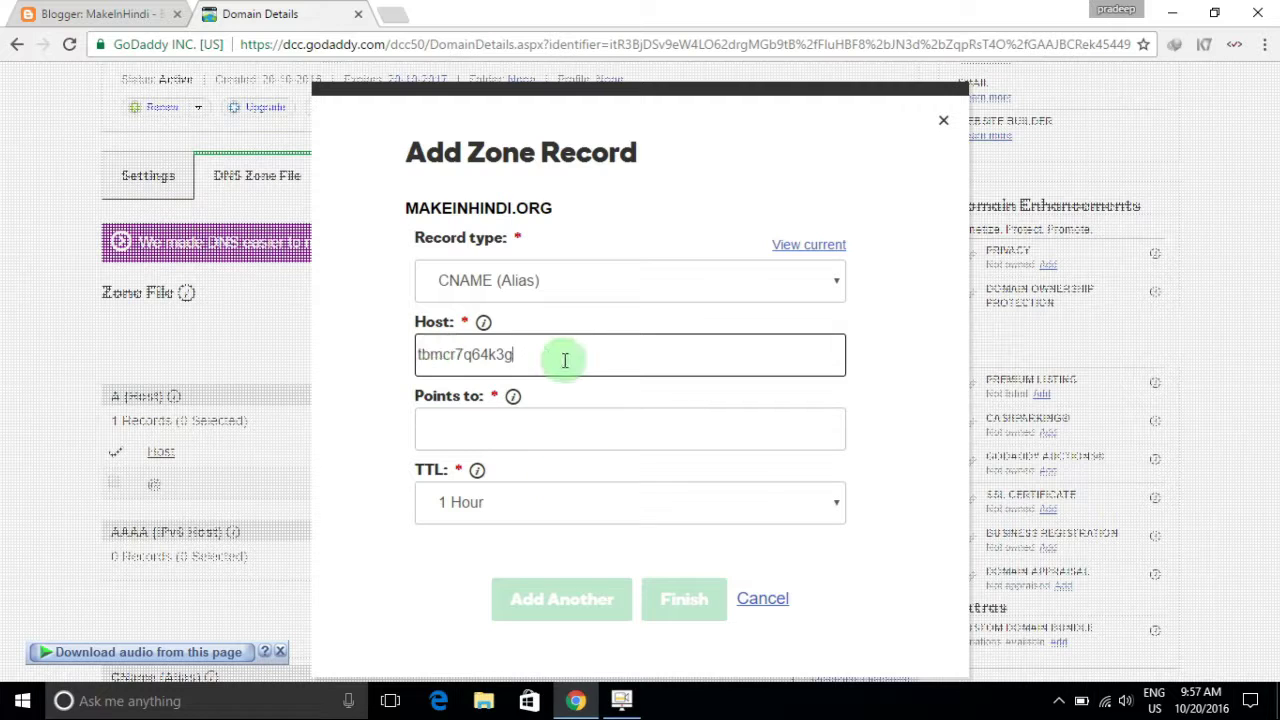
- Copy the second CNAME's googlehosted.com destination from Blogger and enter it as the new GoDaddy record's Points to value
click(118, 14)
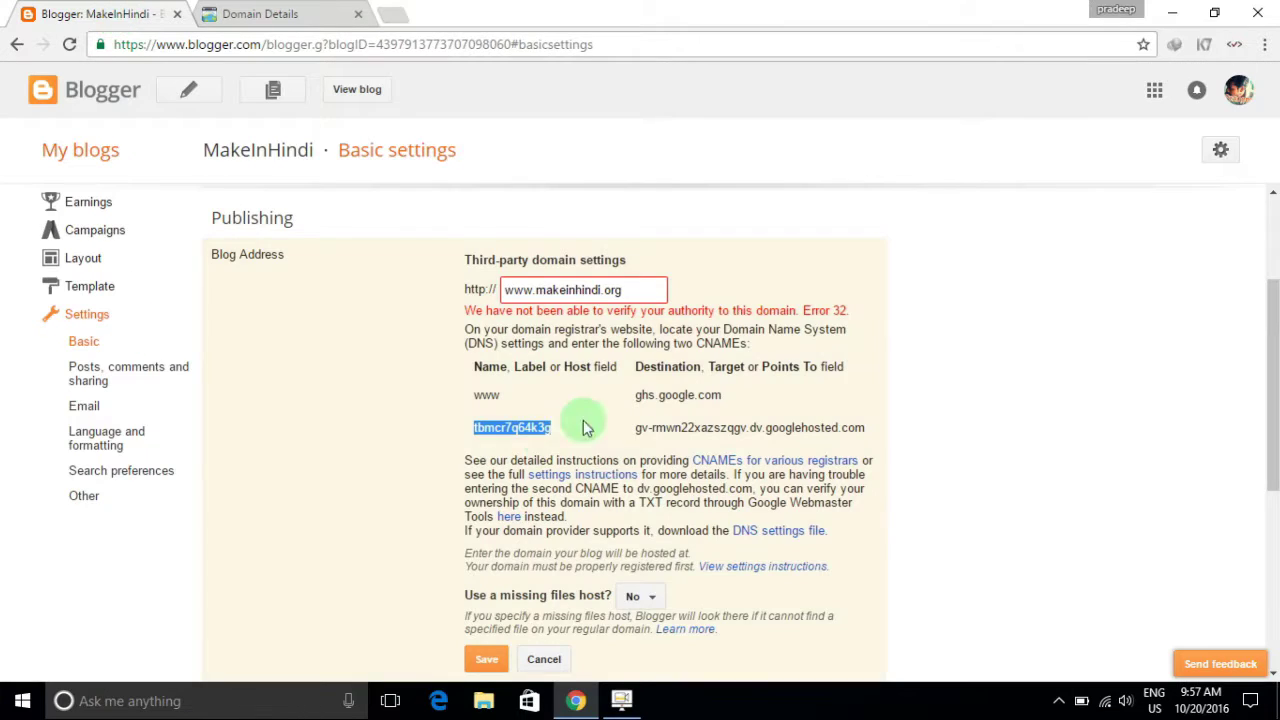
drag(636, 430, 858, 430)
right_click(826, 430)
click(862, 444)
click(302, 20)
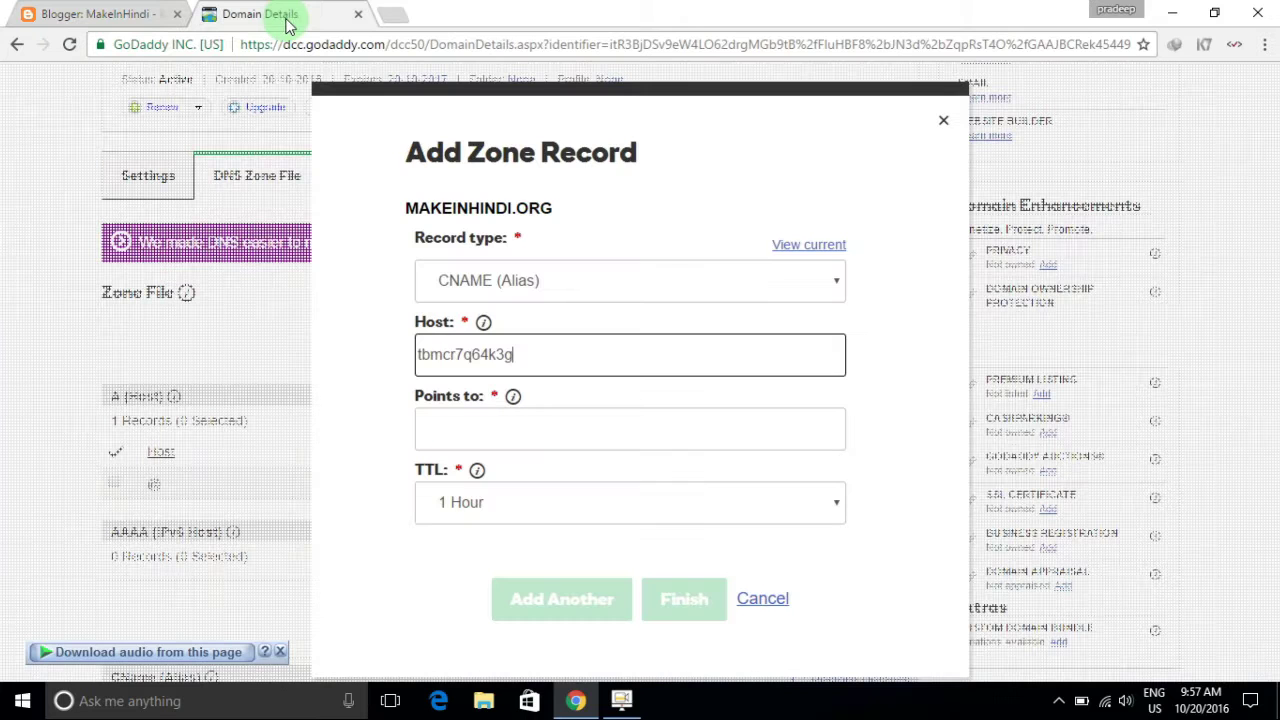
click(472, 422)
right_click(477, 440)
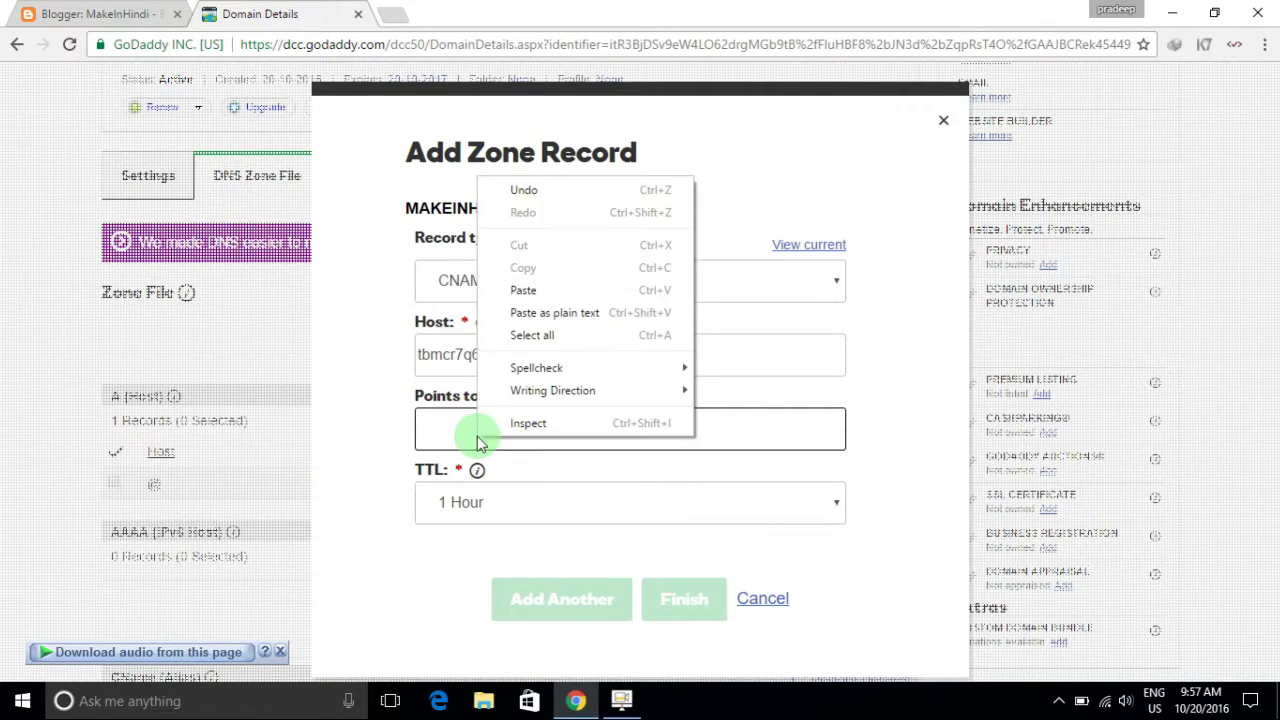
click(521, 291)
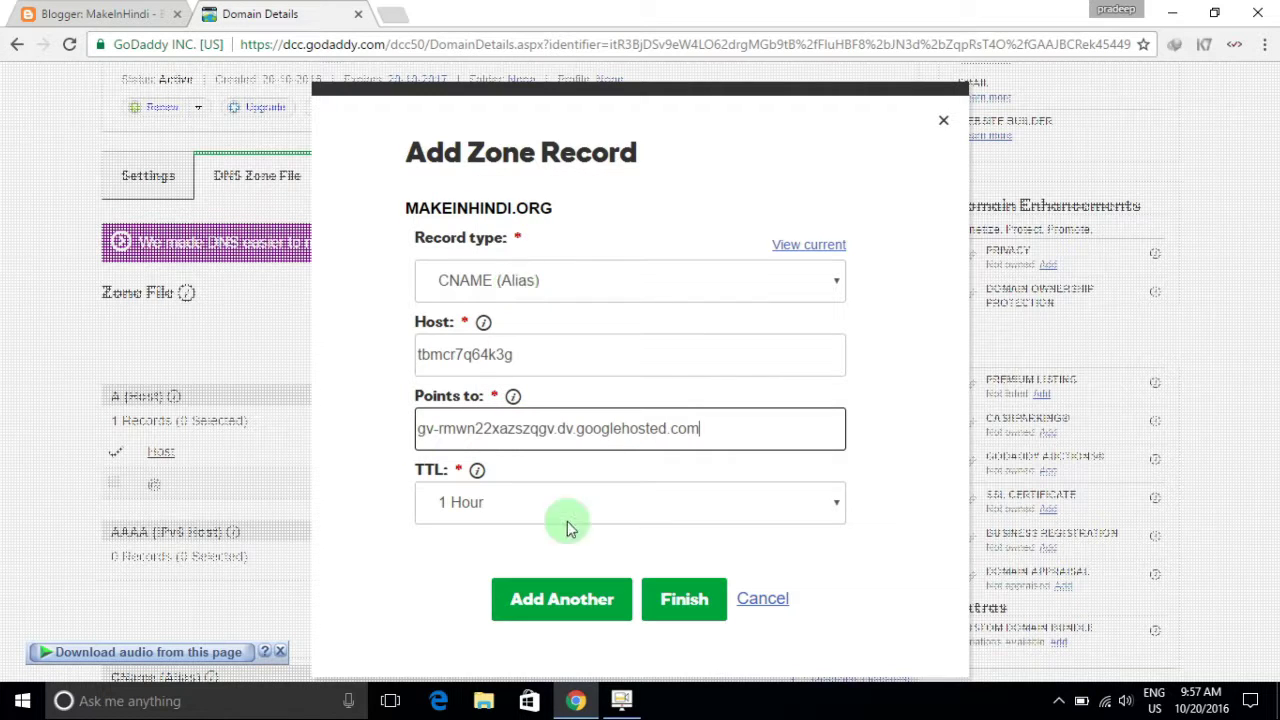
- Finish the new CNAME record, save the zone file changes, and check the CNAME list
click(677, 604)
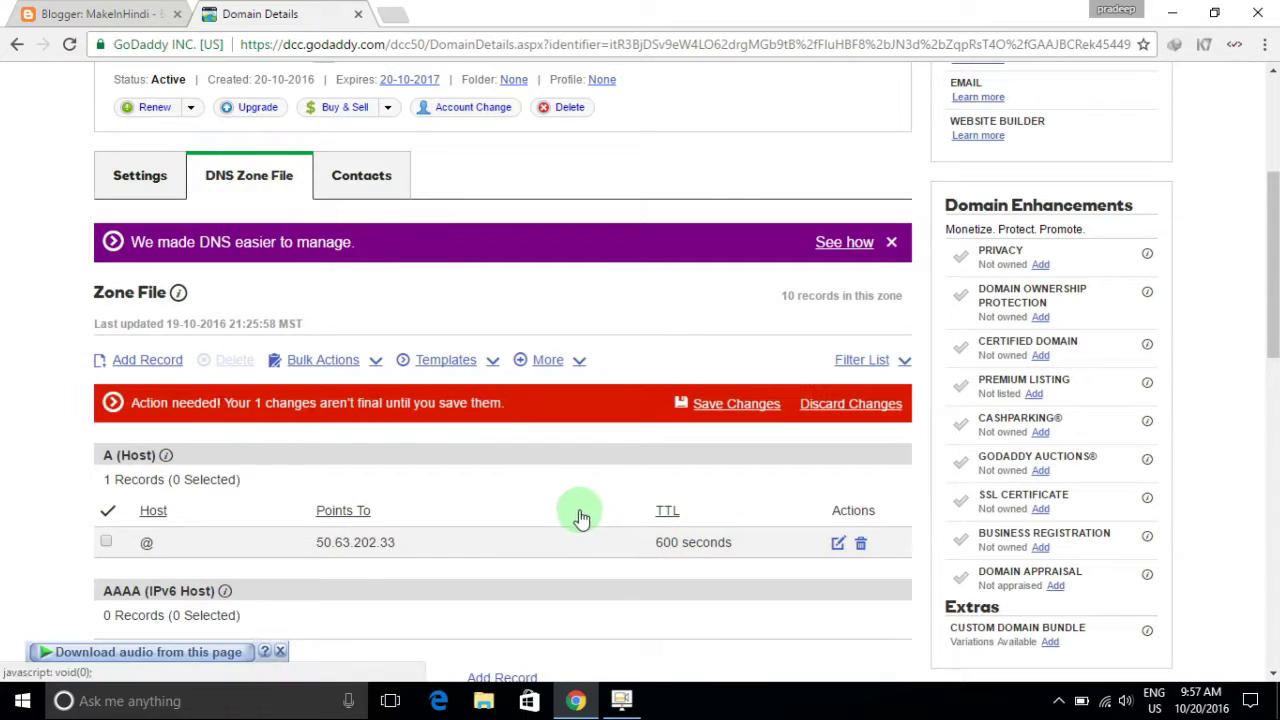
click(726, 404)
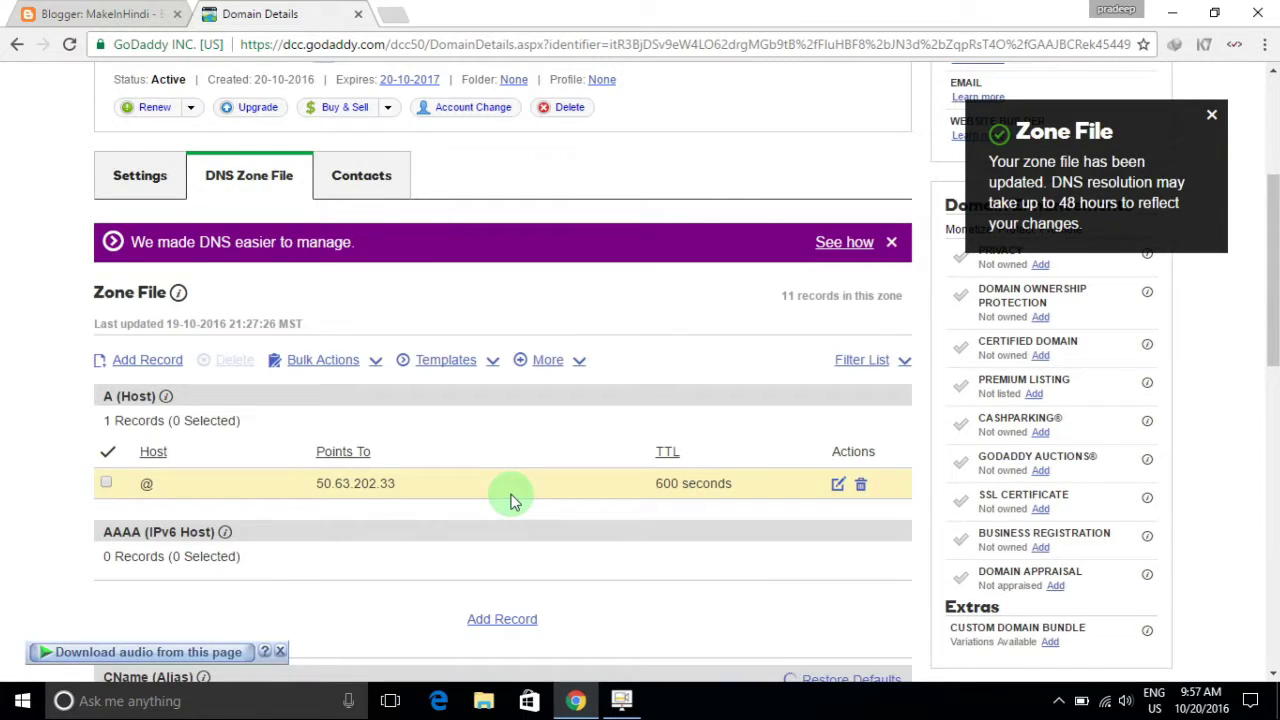
scroll(512, 497, down, 4)
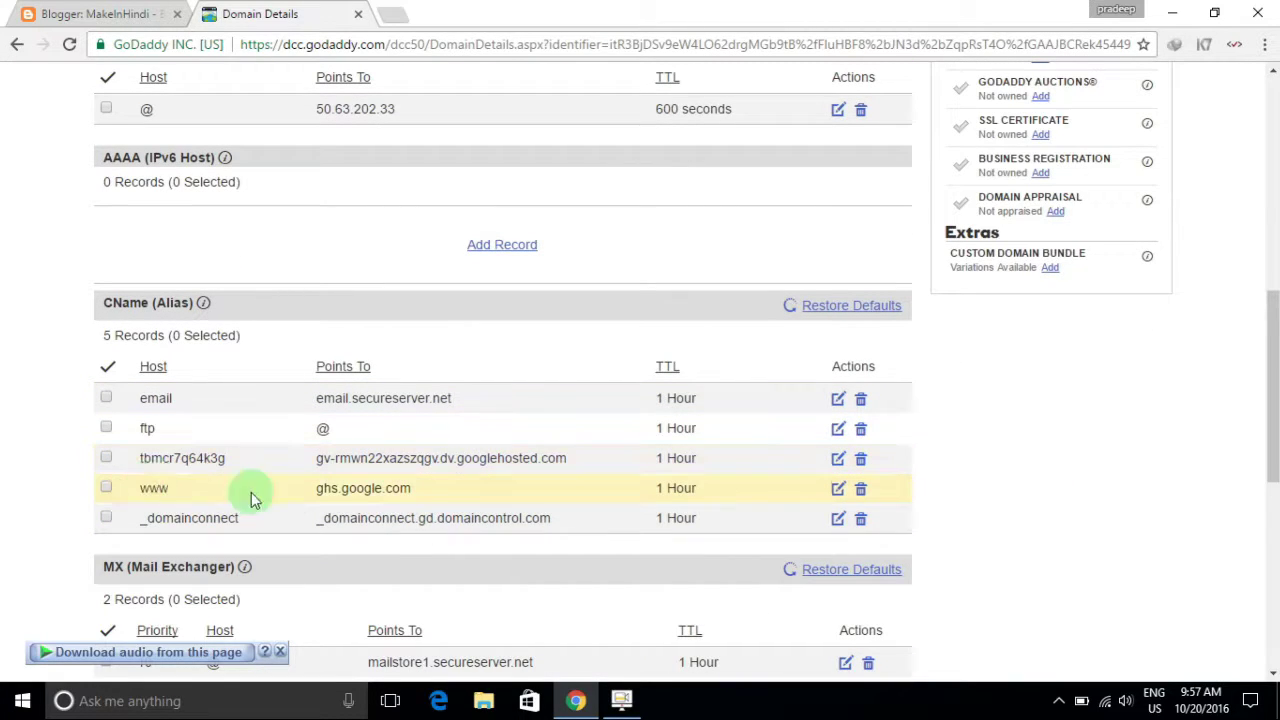
scroll(492, 471, up, 4)
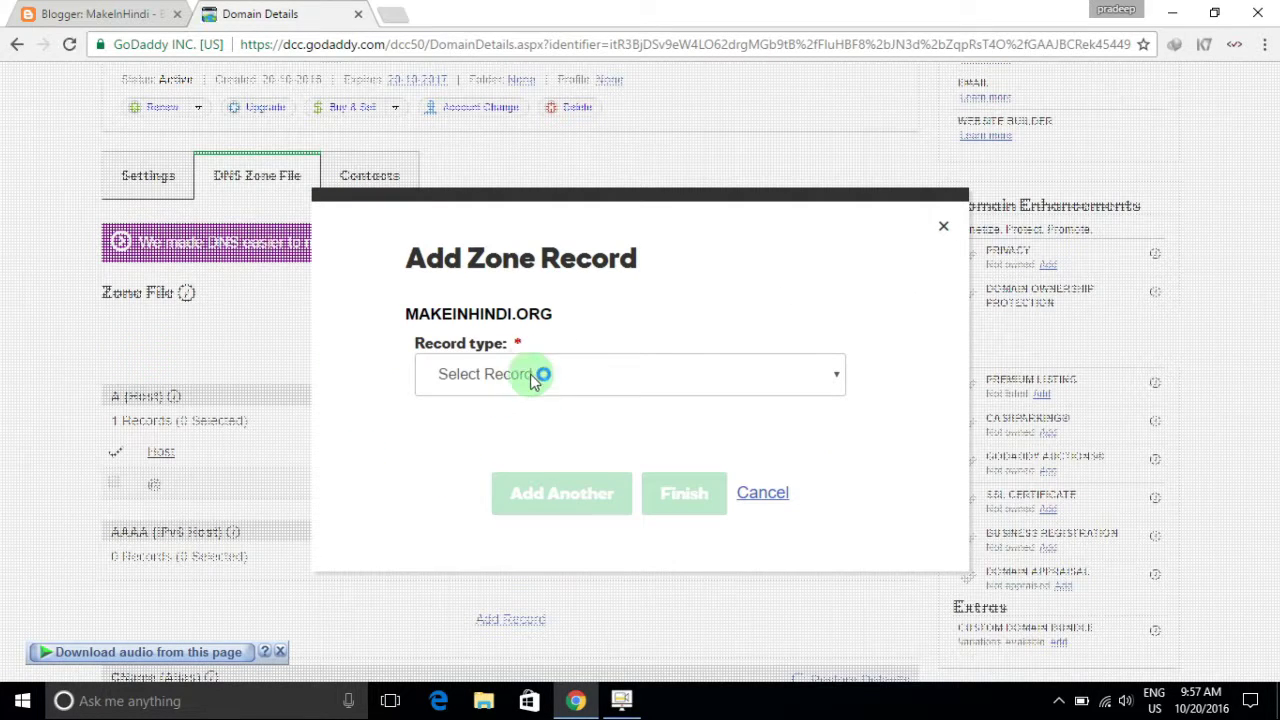
- Switch to Blogger, open its custom domain settings instructions, and expand the section on using a top-level domain
click(120, 14)
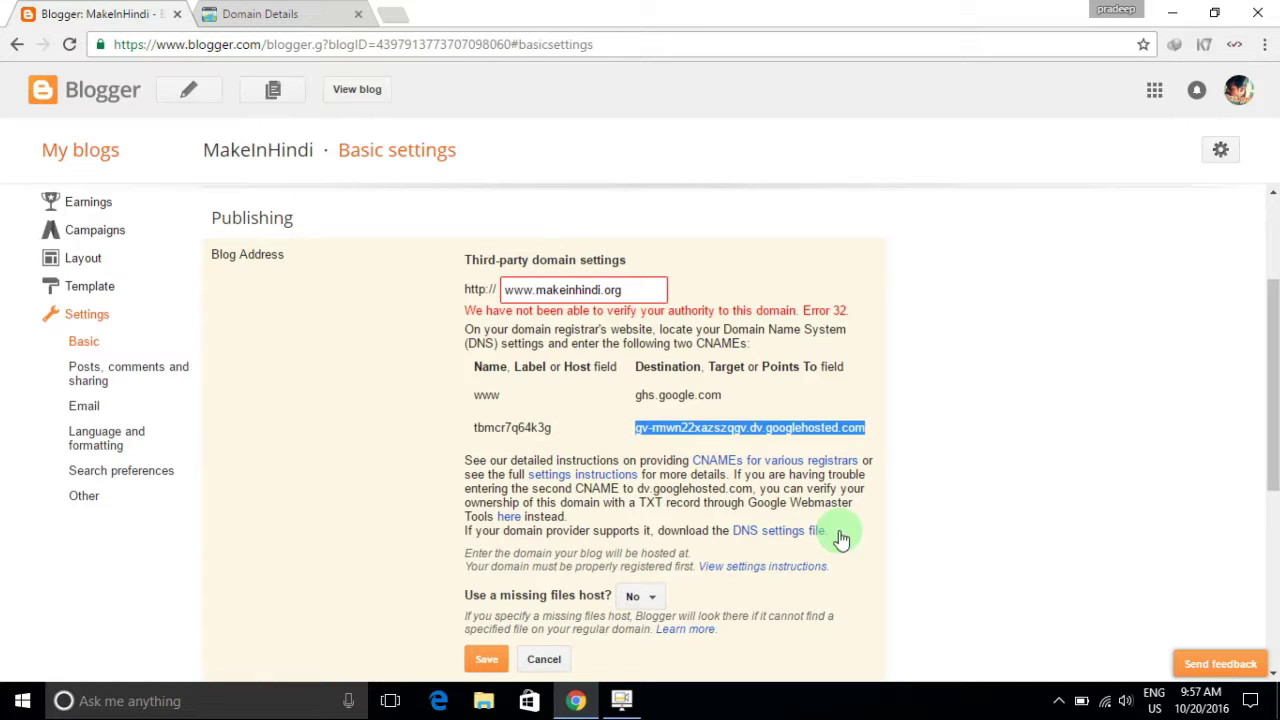
click(747, 577)
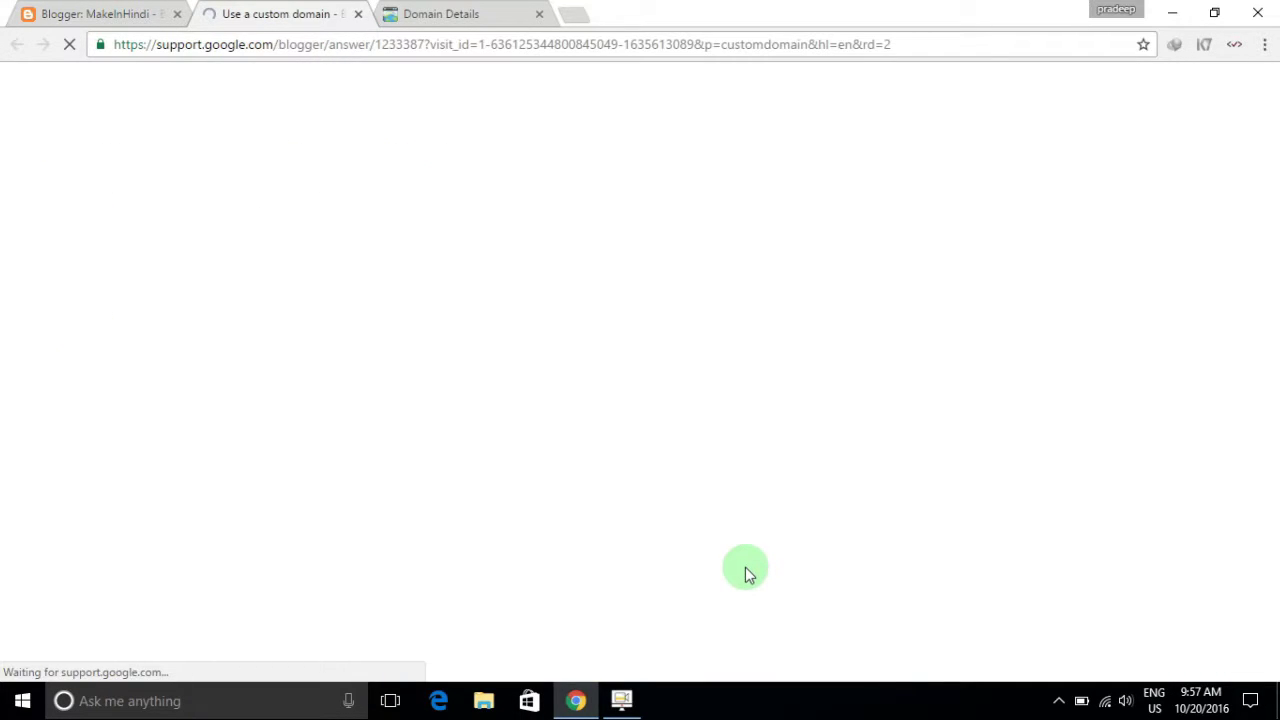
scroll(721, 434, down, 6)
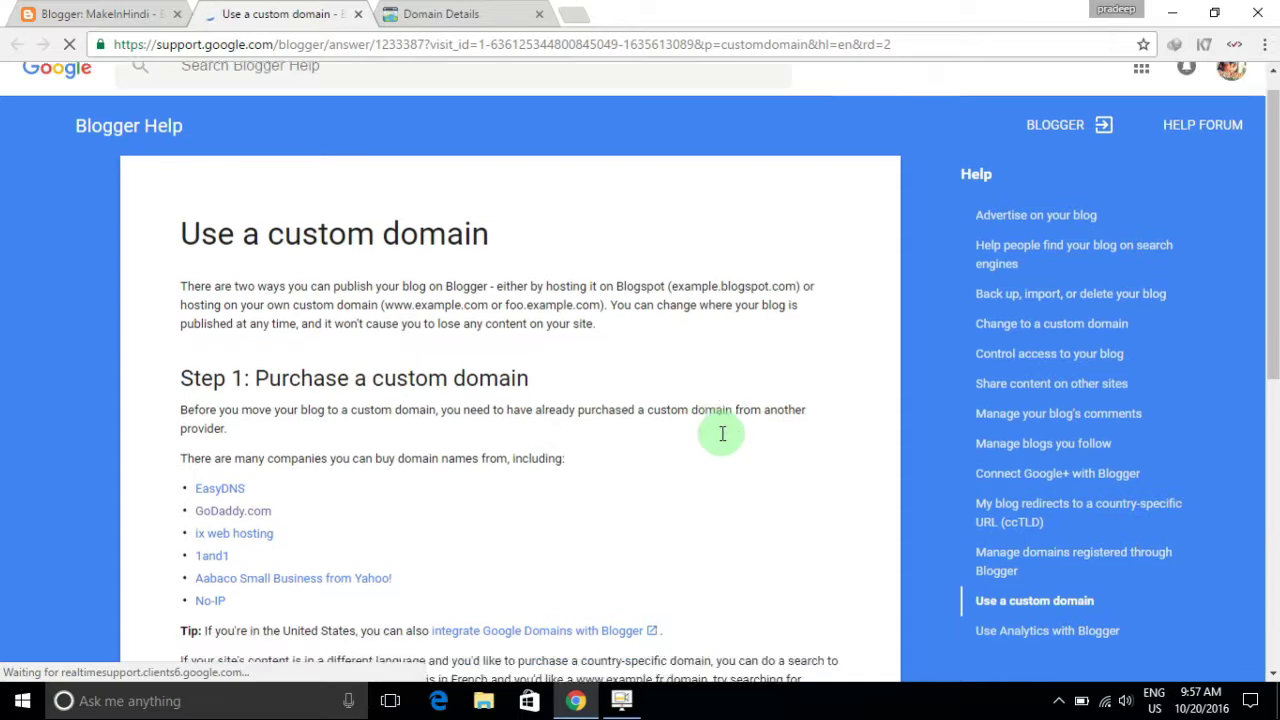
scroll(640, 428, up, 1)
scroll(600, 420, up, 1)
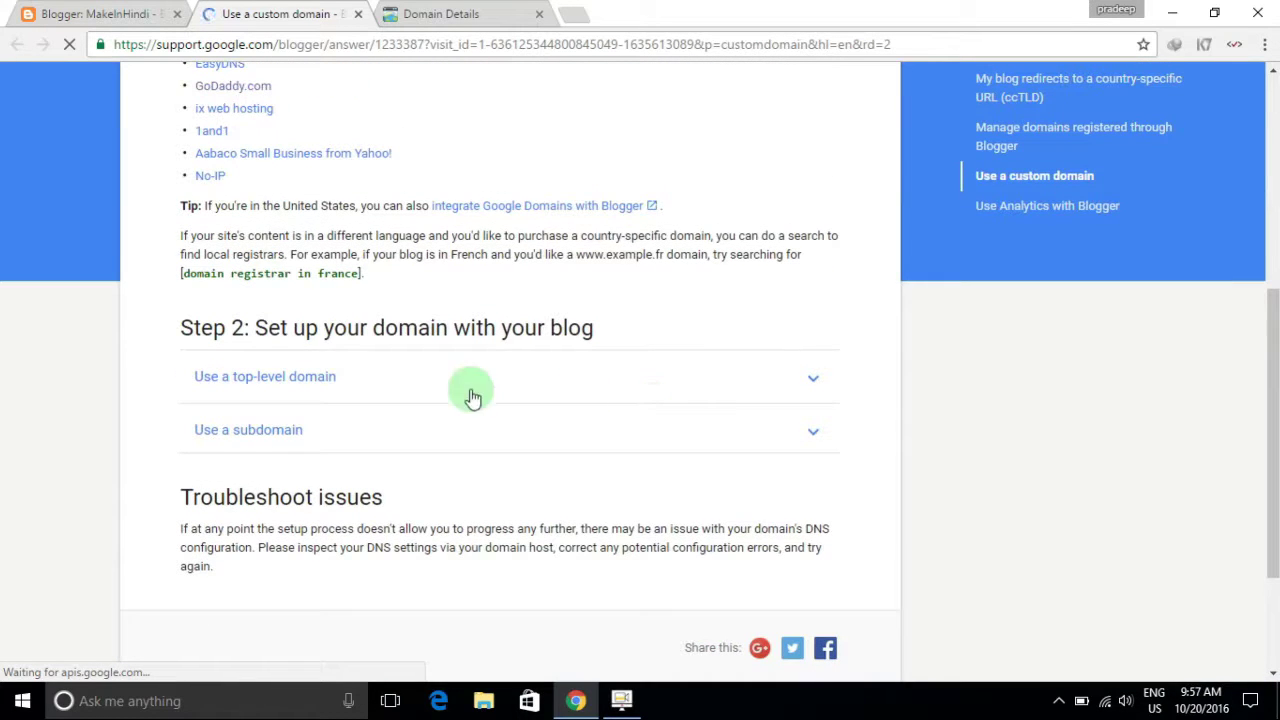
click(337, 388)
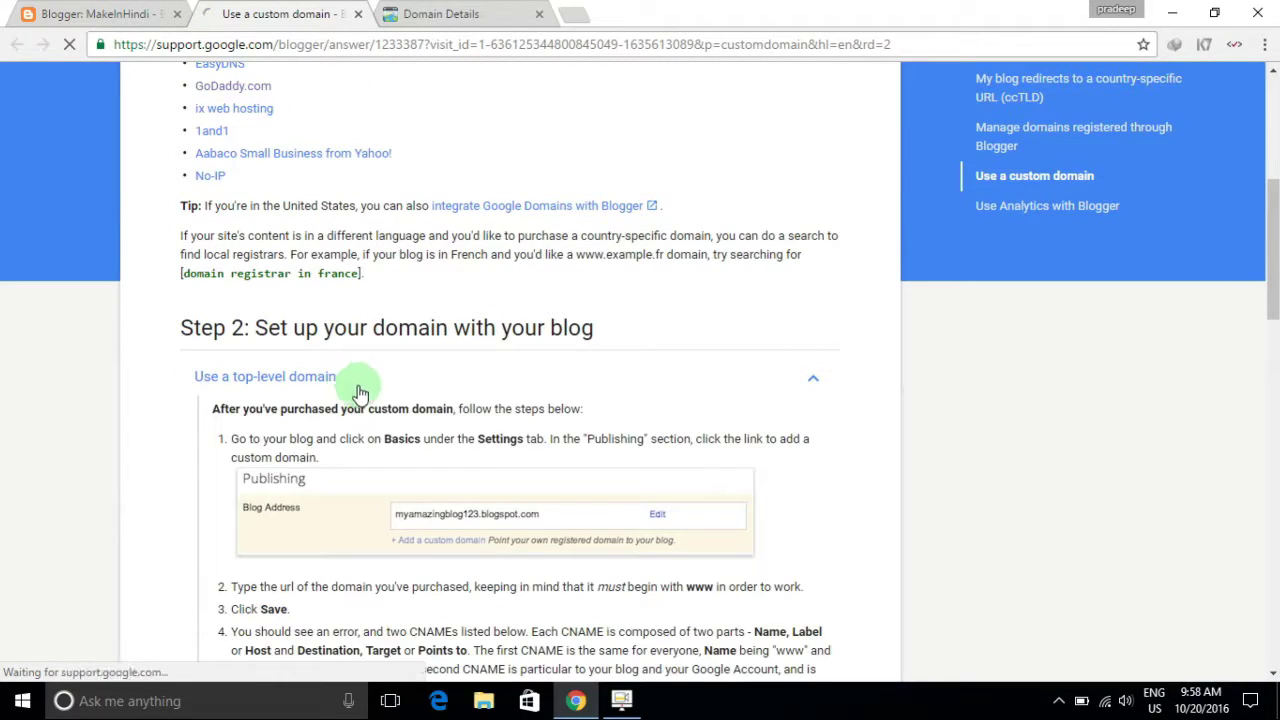
- Copy the first Google IP address, 216.239.32.21, from the optional A-record instructions
scroll(343, 380, down, 9)
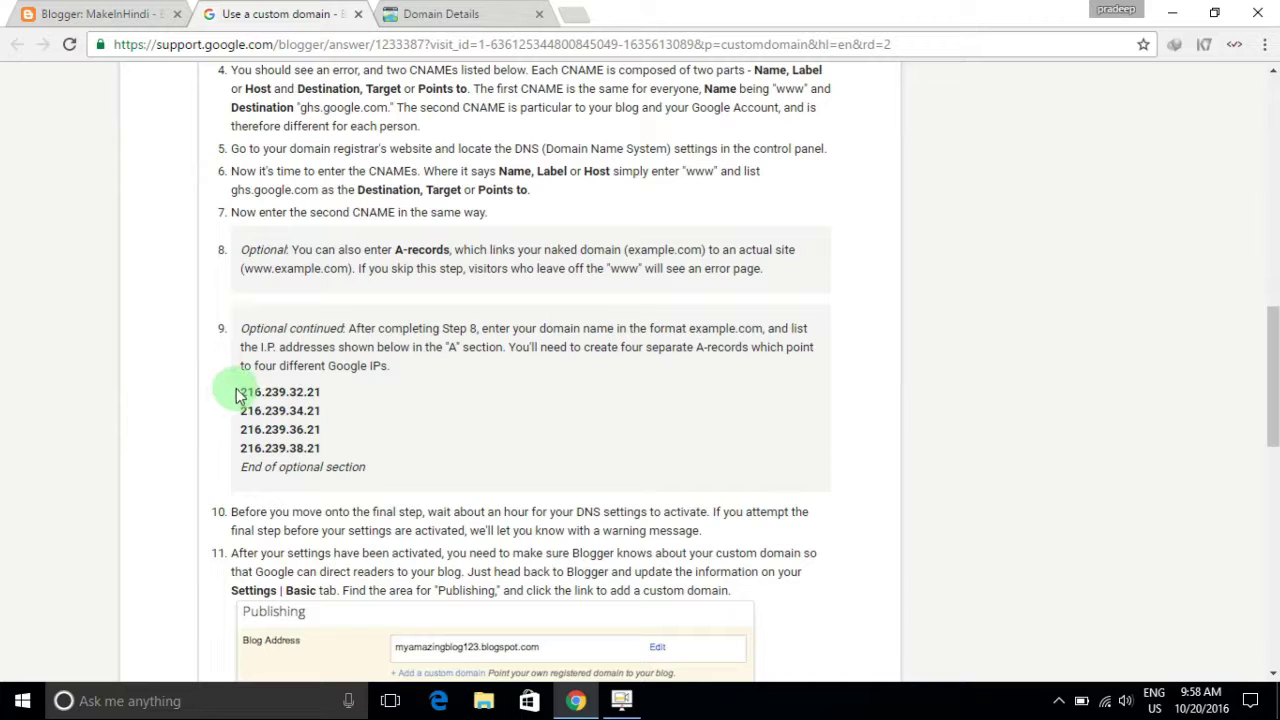
drag(241, 391, 312, 391)
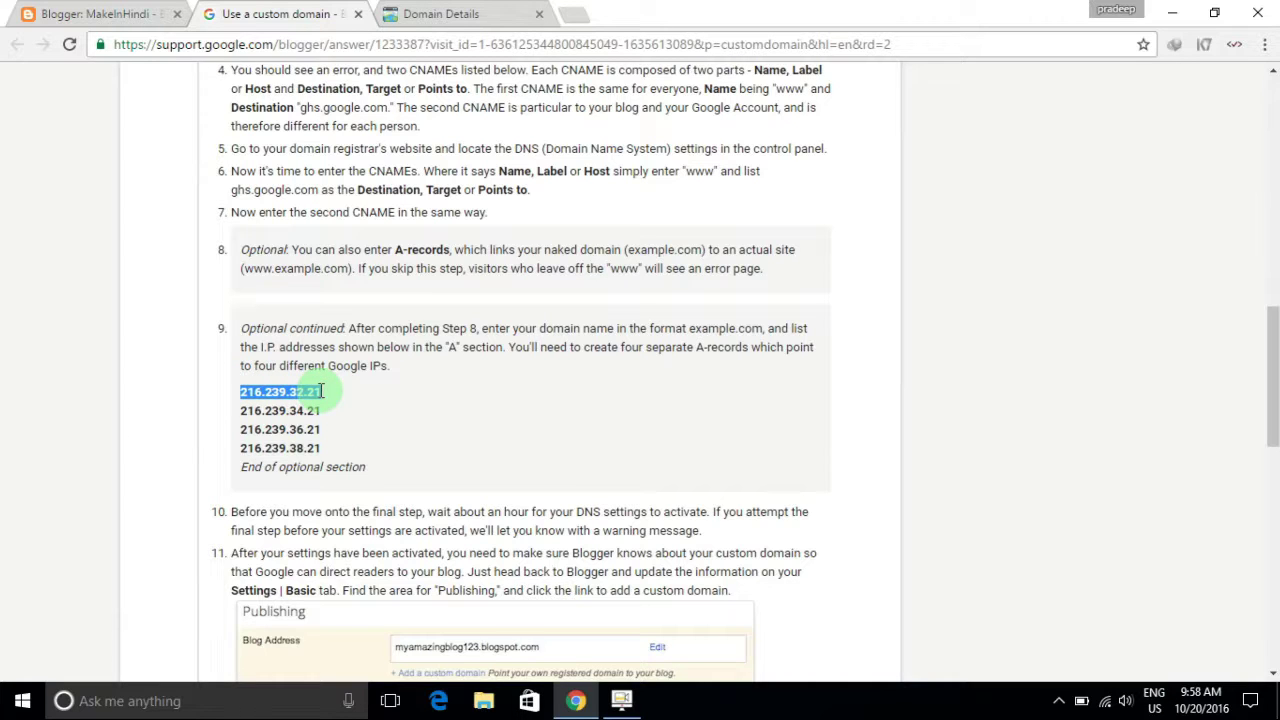
right_click(316, 391)
click(370, 402)
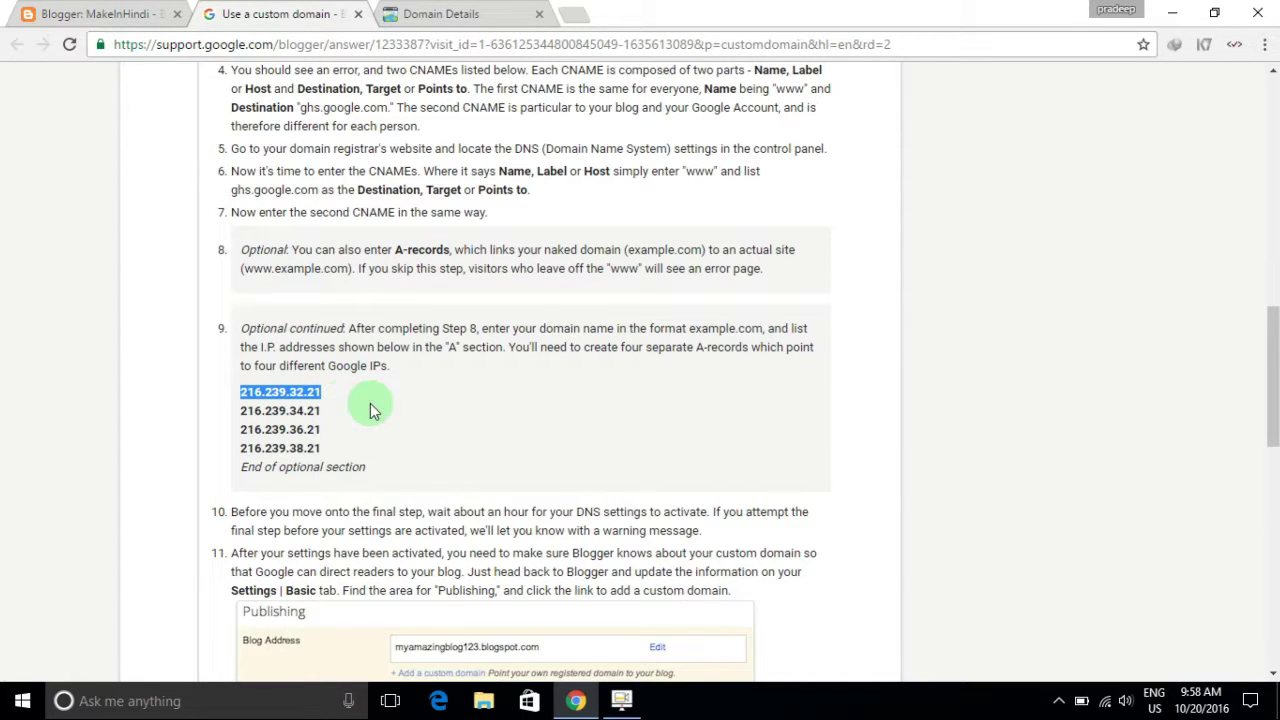
- Add an A (Host) record in GoDaddy with host @ pointing to 216.239.32.21, and save the zone file changes
click(462, 16)
click(623, 374)
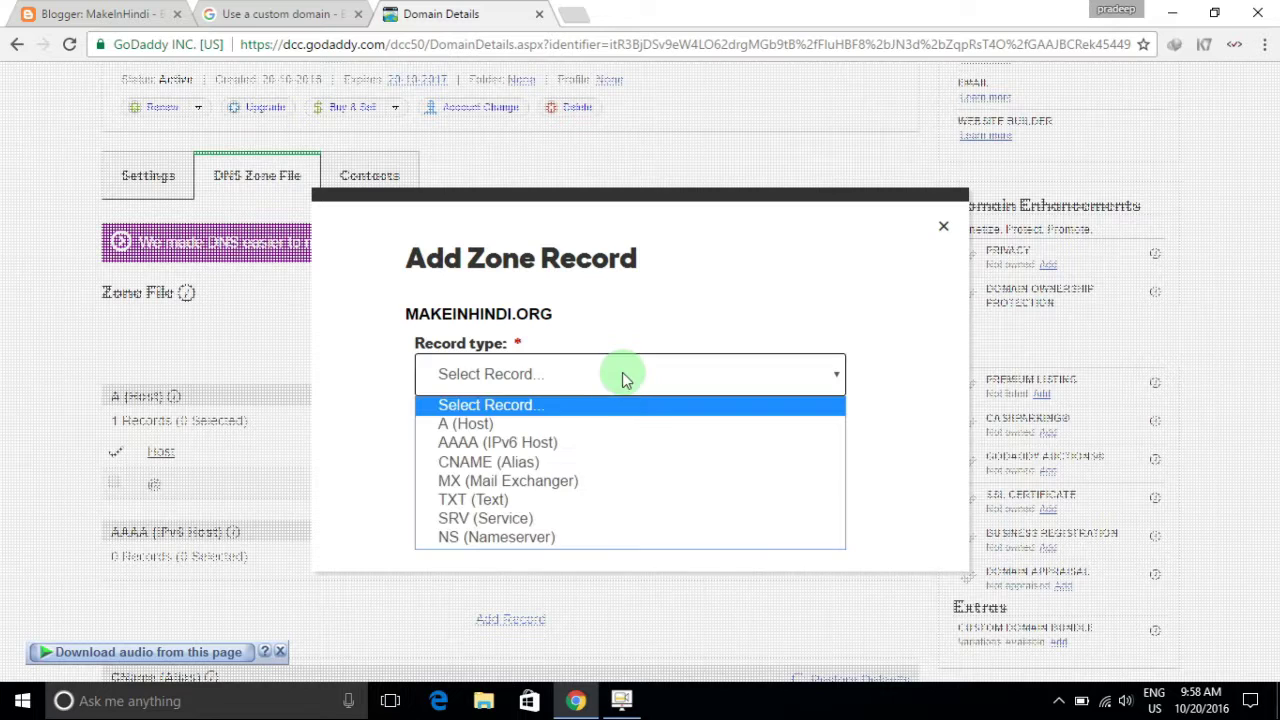
click(513, 426)
click(504, 360)
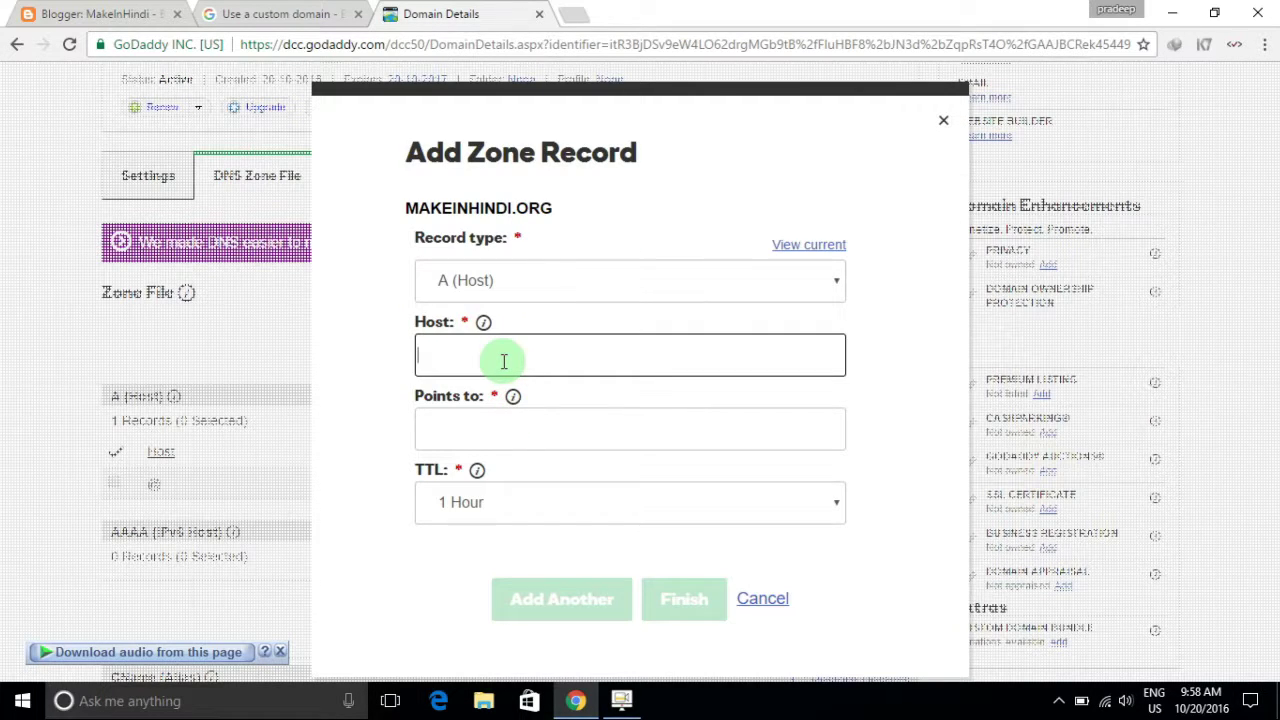
click(531, 434)
right_click(531, 434)
click(598, 296)
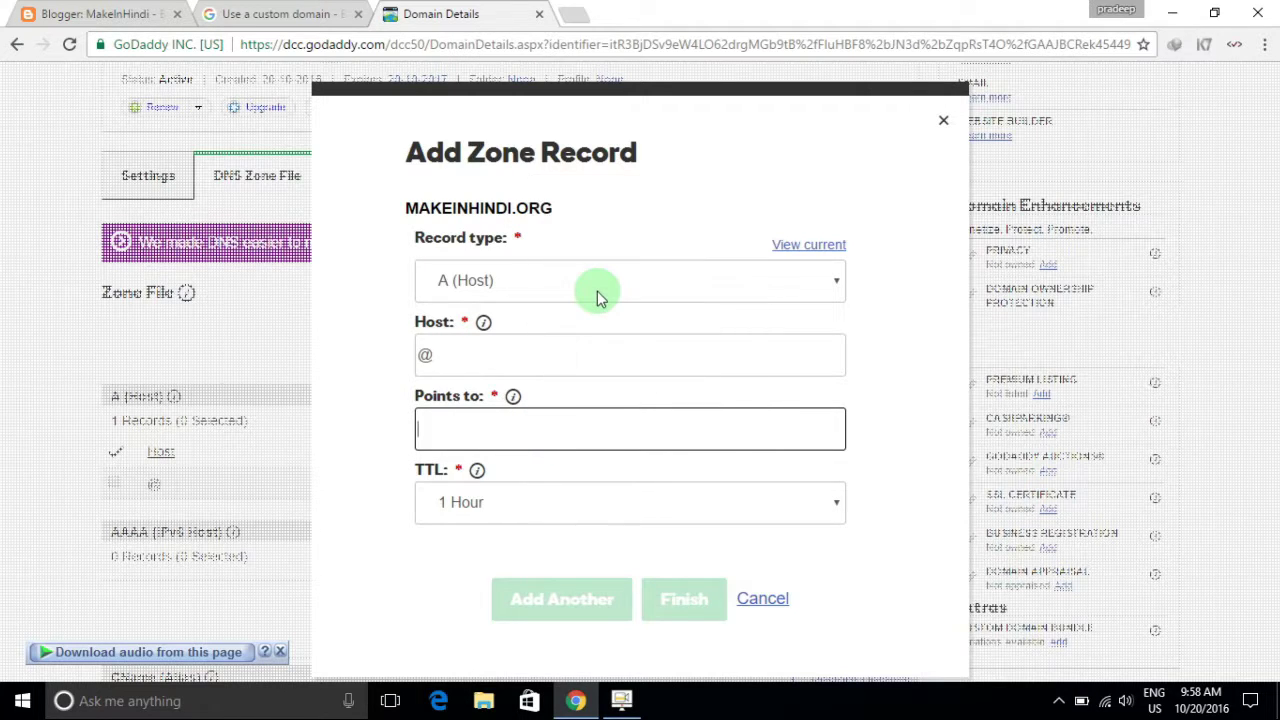
click(672, 596)
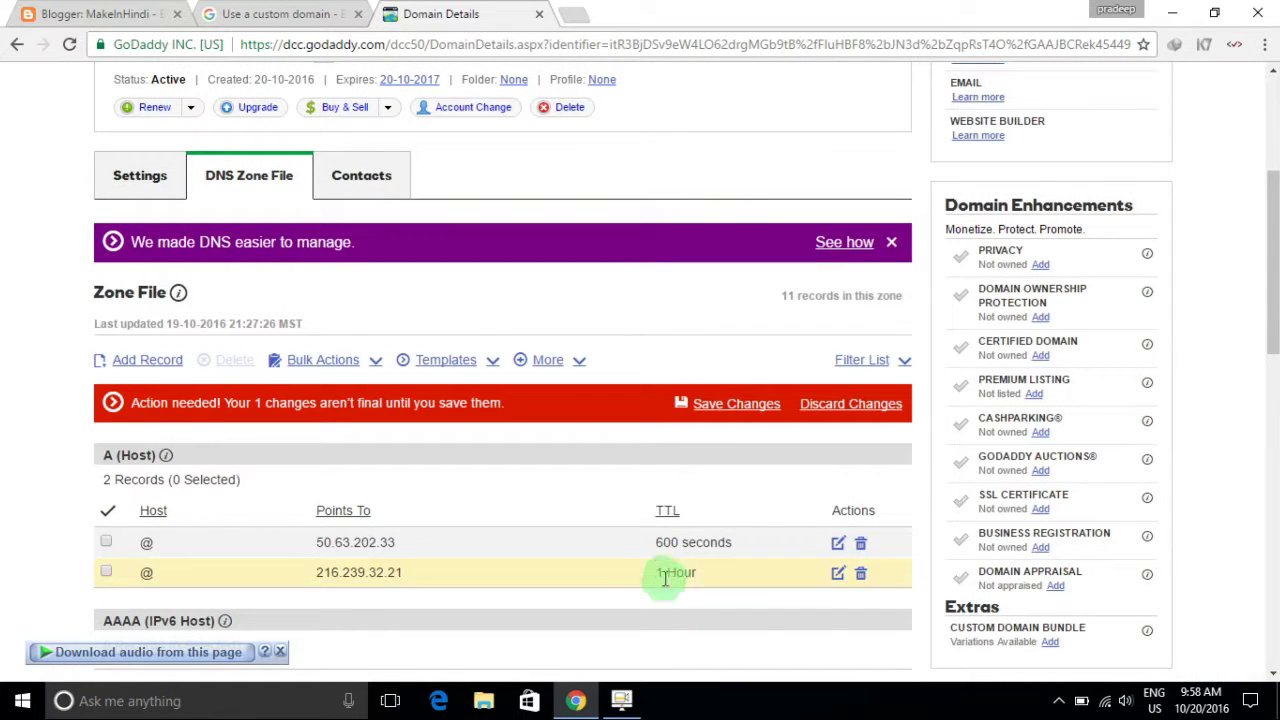
click(724, 406)
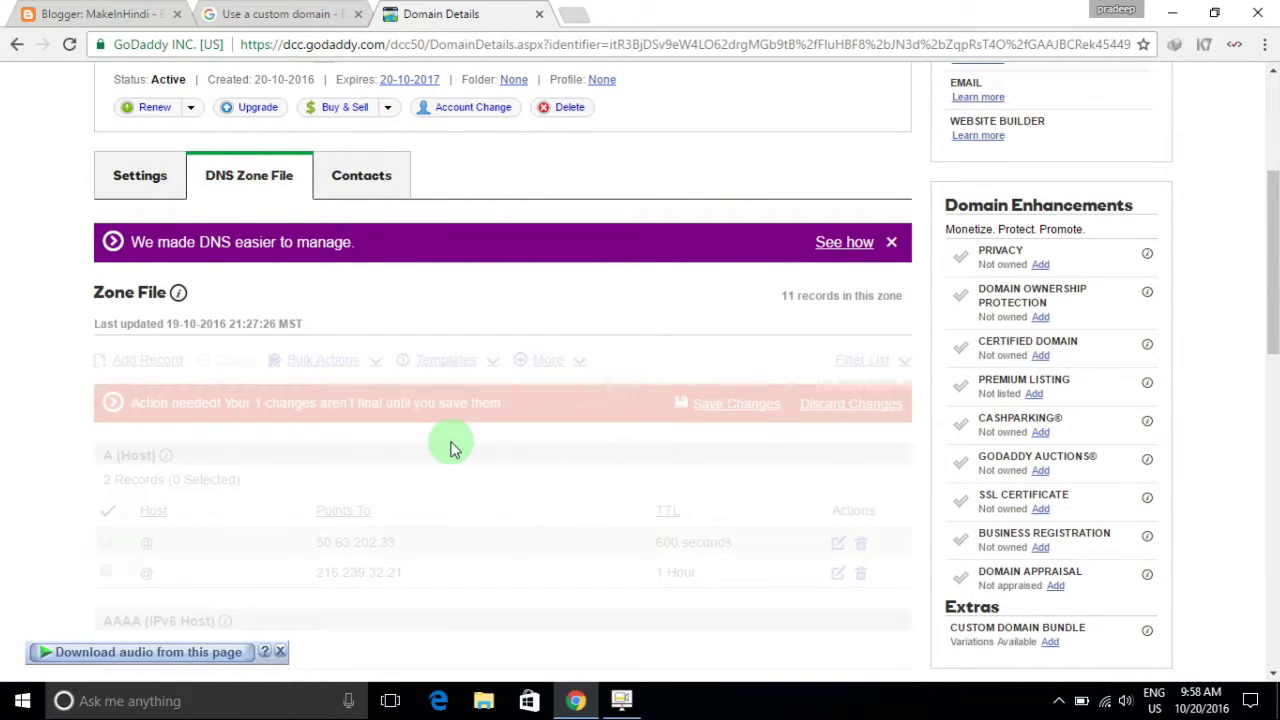
- Return to the Blogger help page and copy the second Google IP address, 216.239.34.21
click(72, 20)
click(263, 14)
drag(240, 410, 316, 410)
right_click(318, 410)
click(343, 423)
- Add another A (Host) record in GoDaddy with host @ pointing to 216.239.34.21, and save the zone file changes
click(441, 14)
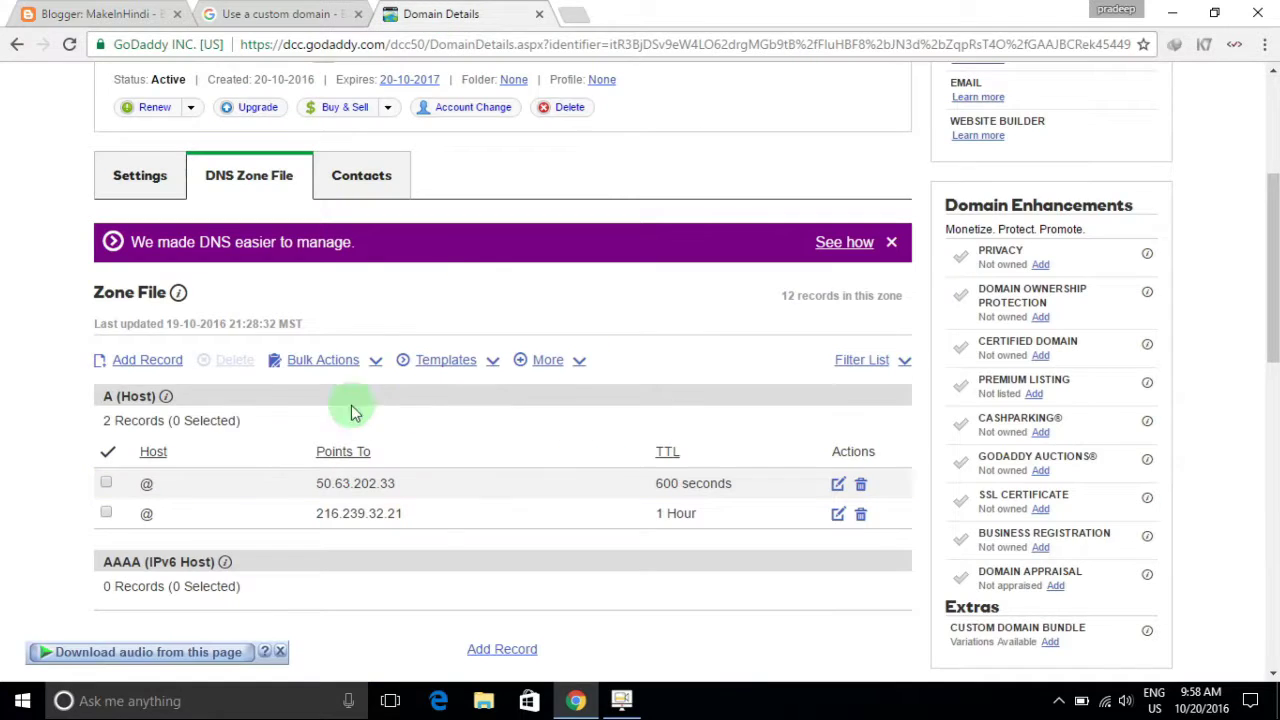
click(148, 362)
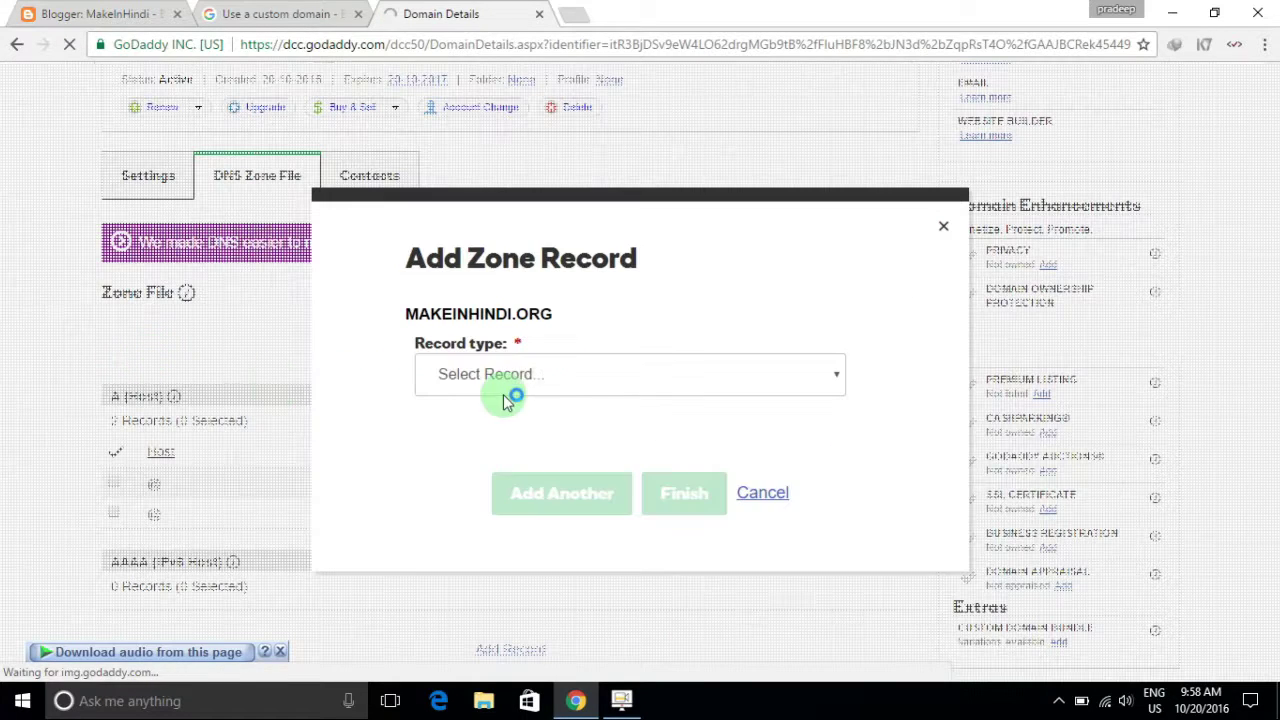
click(537, 377)
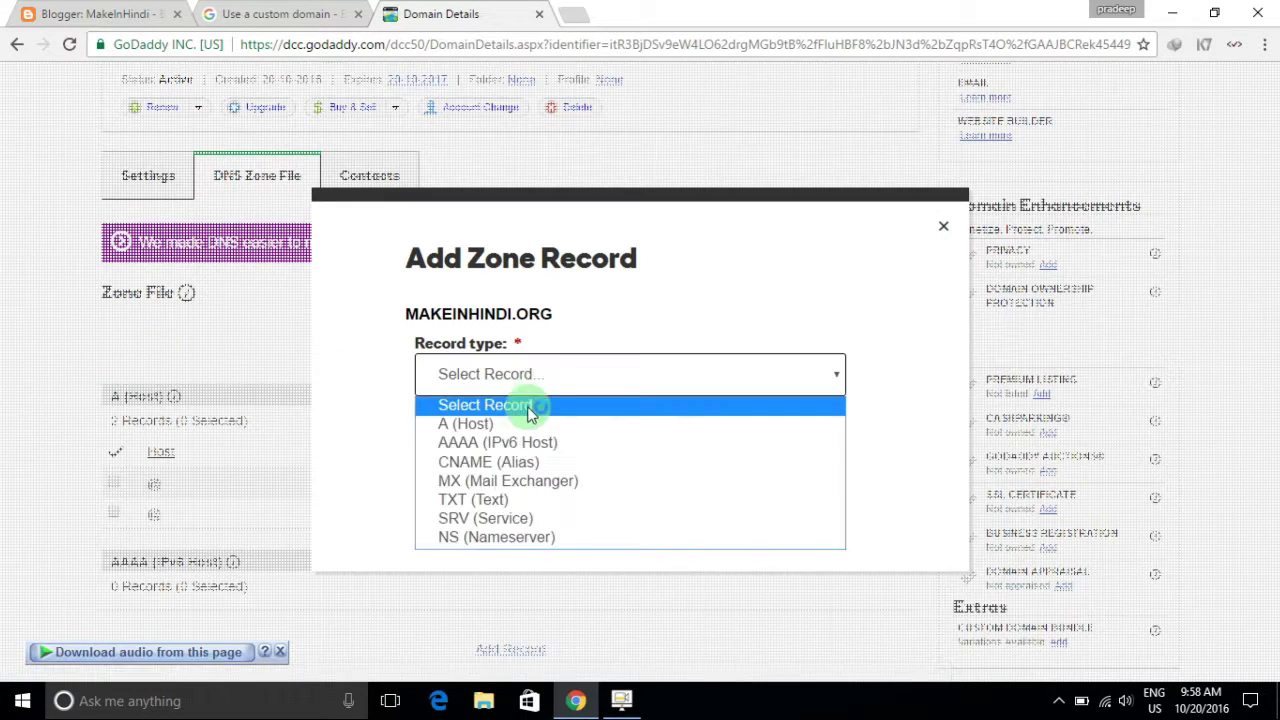
click(518, 426)
click(520, 364)
text(@)
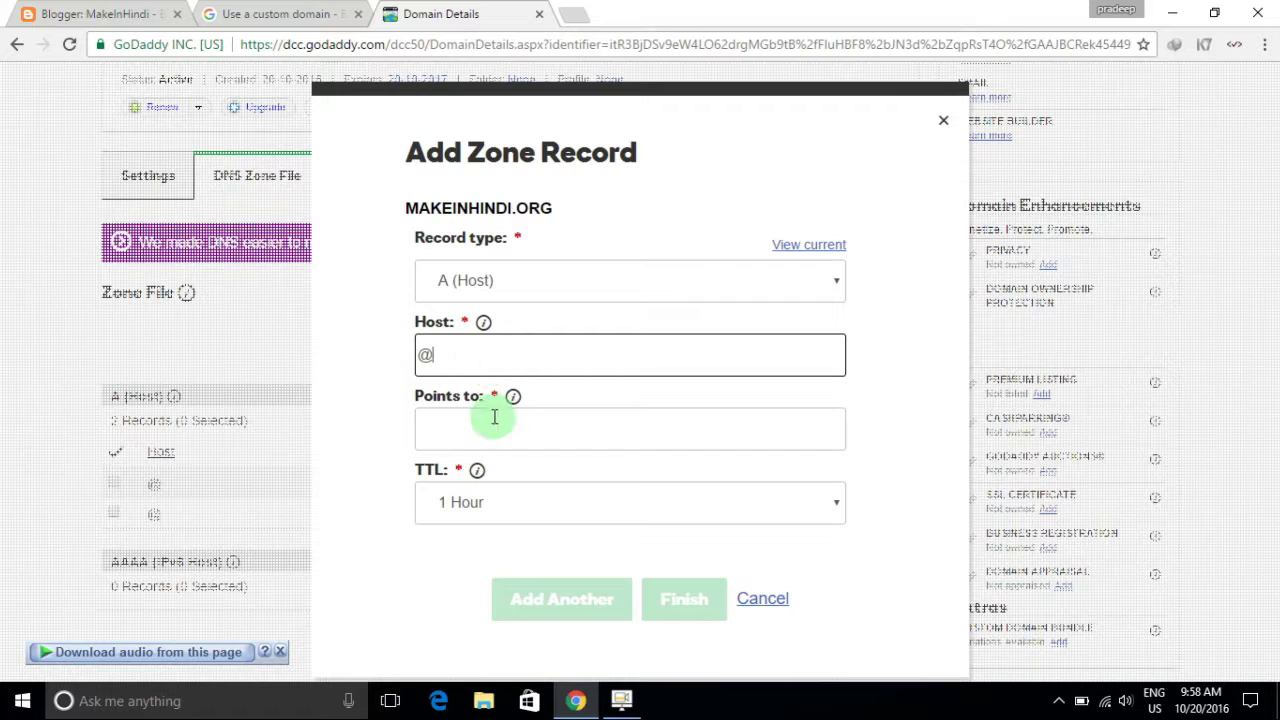
right_click(491, 428)
click(545, 280)
click(681, 598)
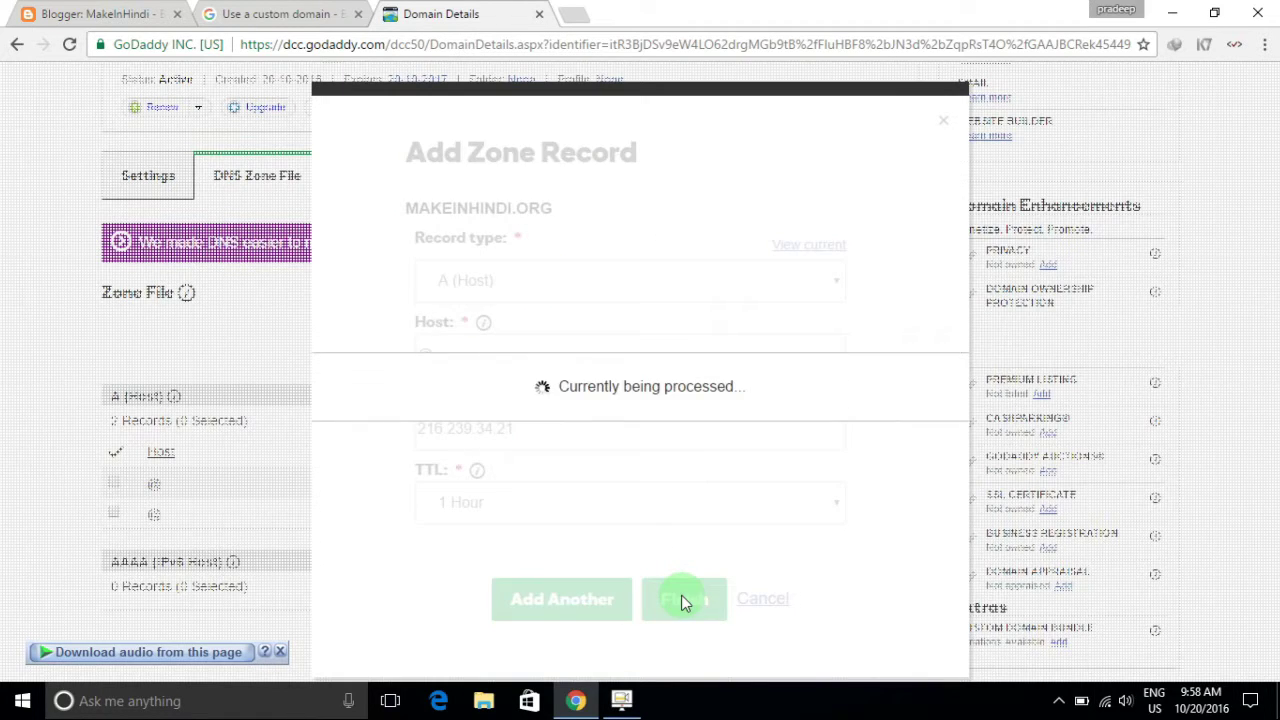
click(702, 403)
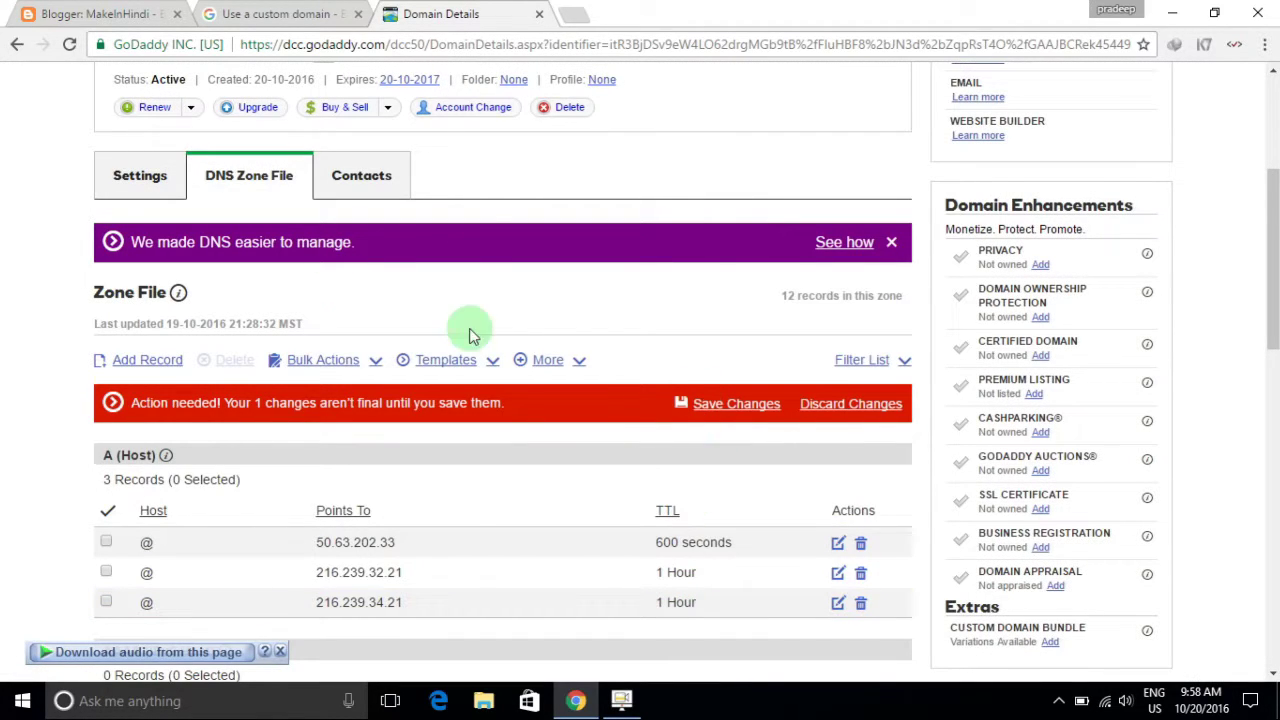
- Copy the third Google IP address, 216.239.36.21, from the Blogger help page's optional A-record instructions
click(252, 14)
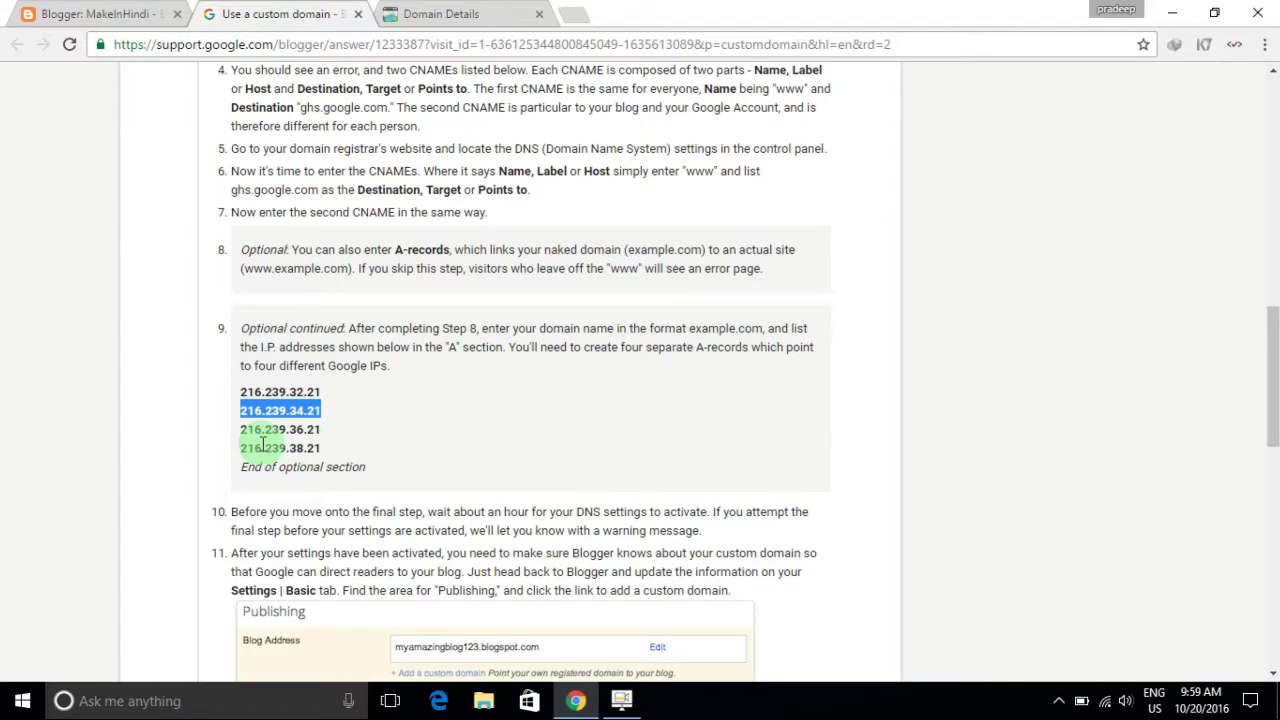
drag(243, 429, 318, 428)
right_click(318, 429)
click(345, 443)
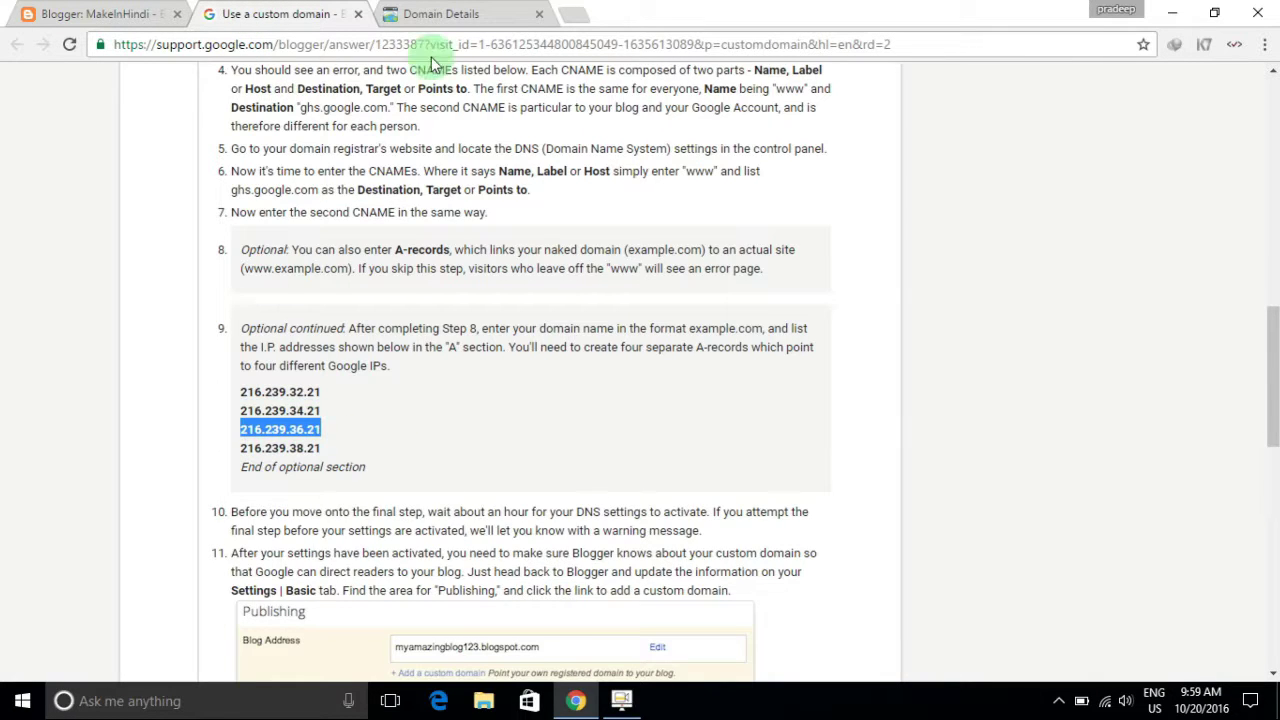
- Add an A (Host) record in GoDaddy with host @ pointing to 216.239.36.21, and save the zone file changes
click(441, 14)
click(133, 362)
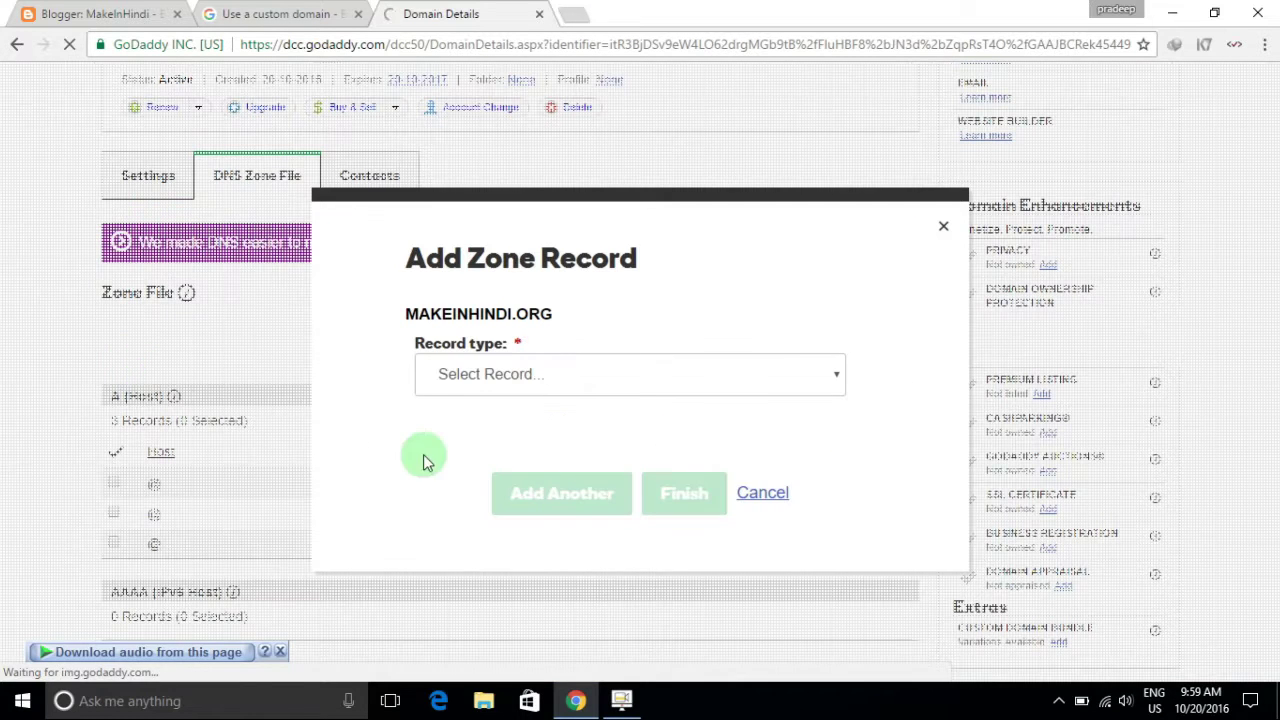
click(578, 378)
click(533, 435)
click(487, 361)
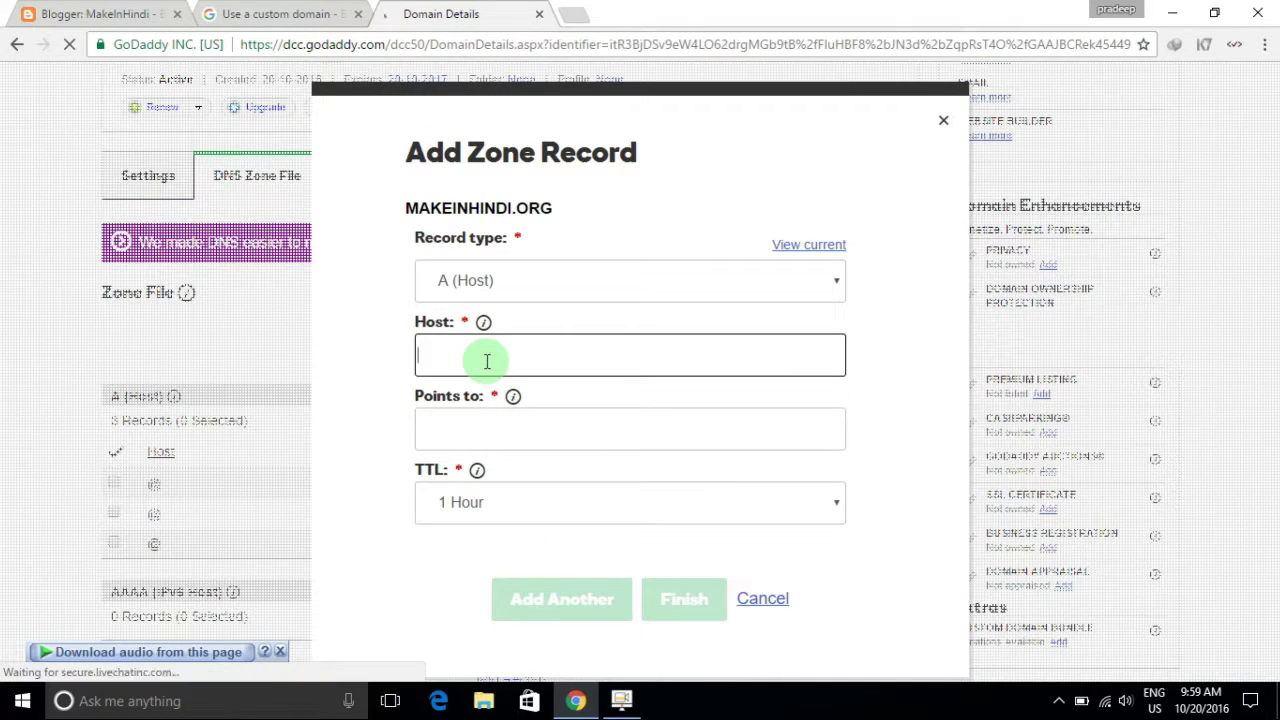
right_click(500, 428)
click(566, 272)
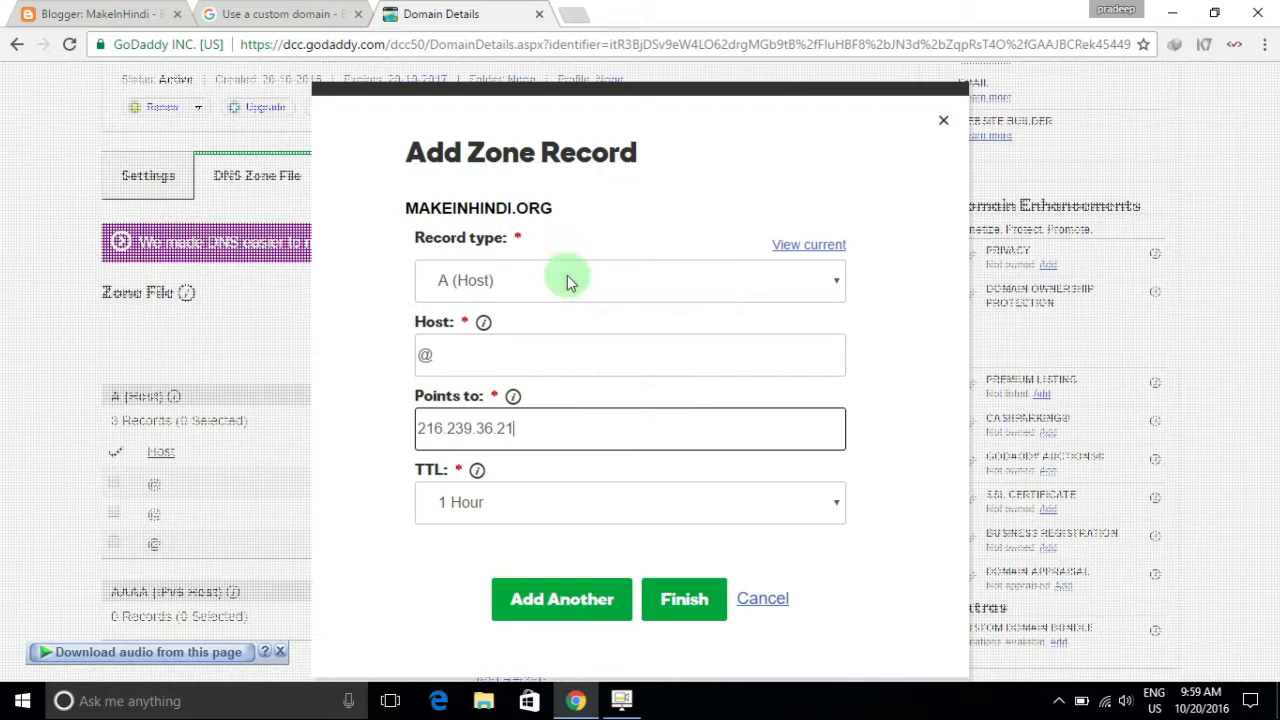
click(682, 599)
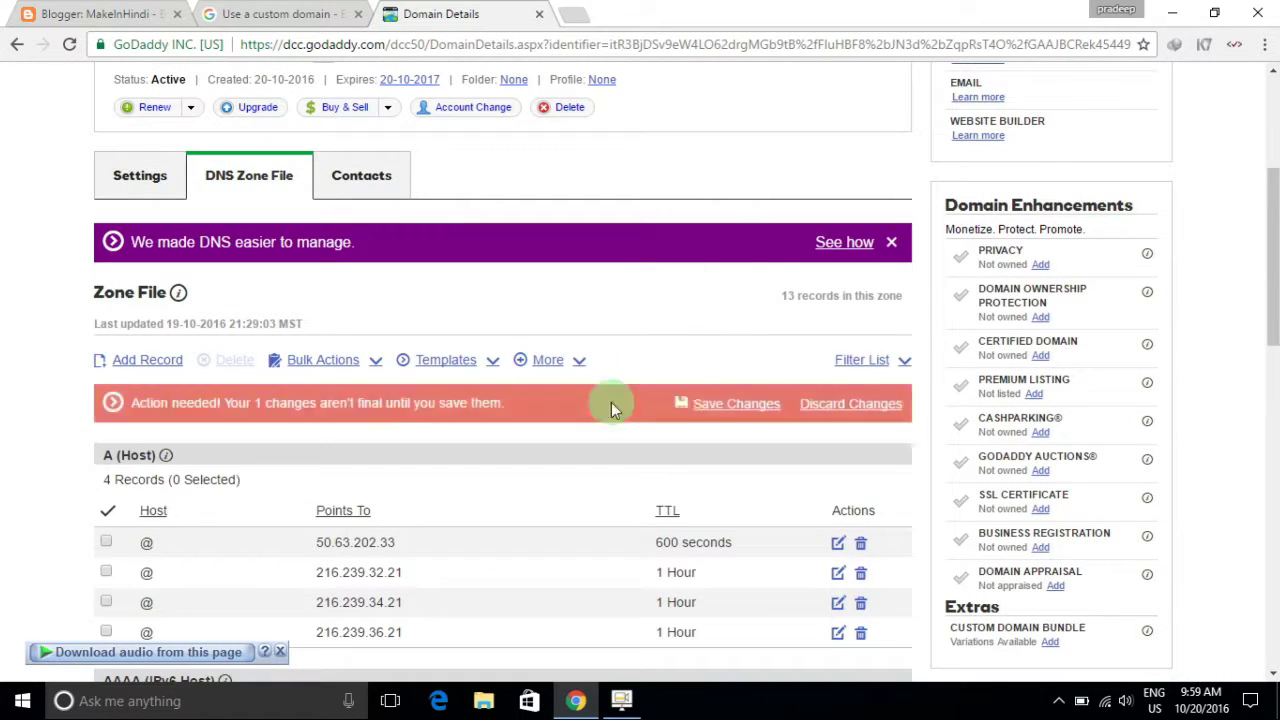
click(716, 403)
- Return to the Blogger help page and copy the fourth Google IP address, 216.239.38.21
click(280, 14)
drag(242, 449, 314, 449)
right_click(310, 455)
click(352, 461)
- Add the last A (Host) record in GoDaddy with host @ pointing to 216.239.38.21, and save the zone file changes
click(430, 14)
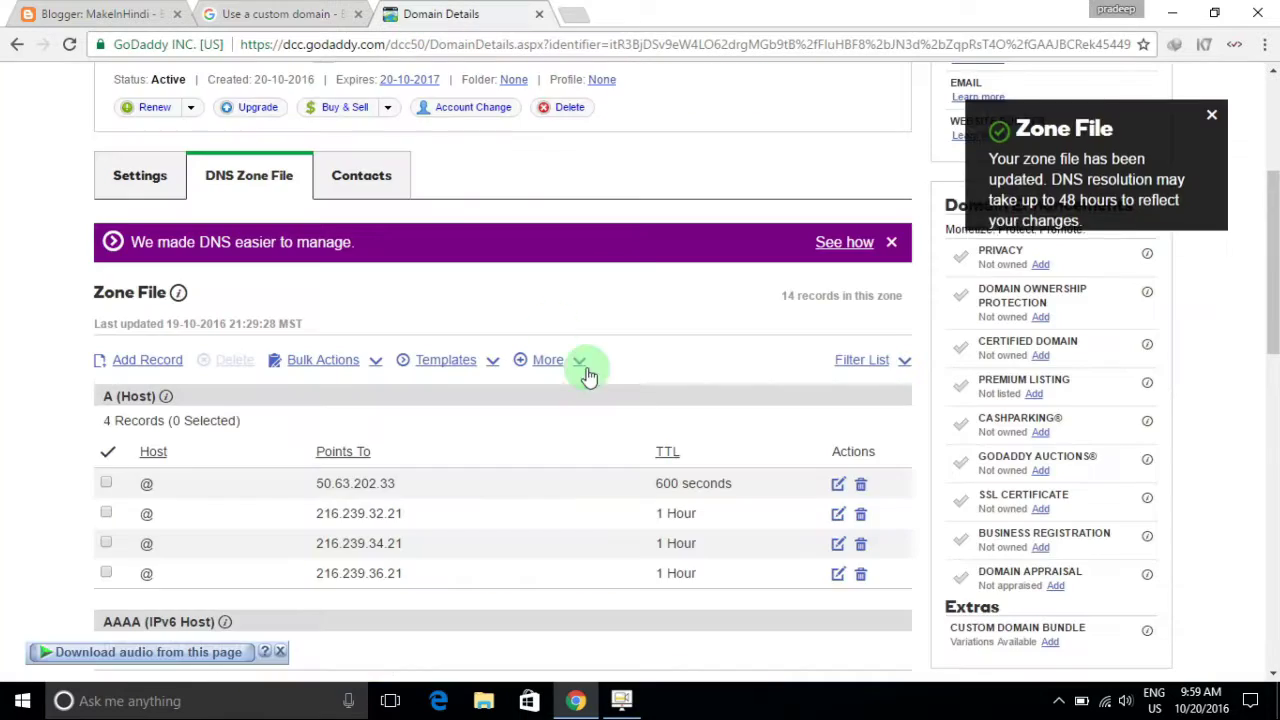
scroll(586, 366, down, 2)
click(160, 174)
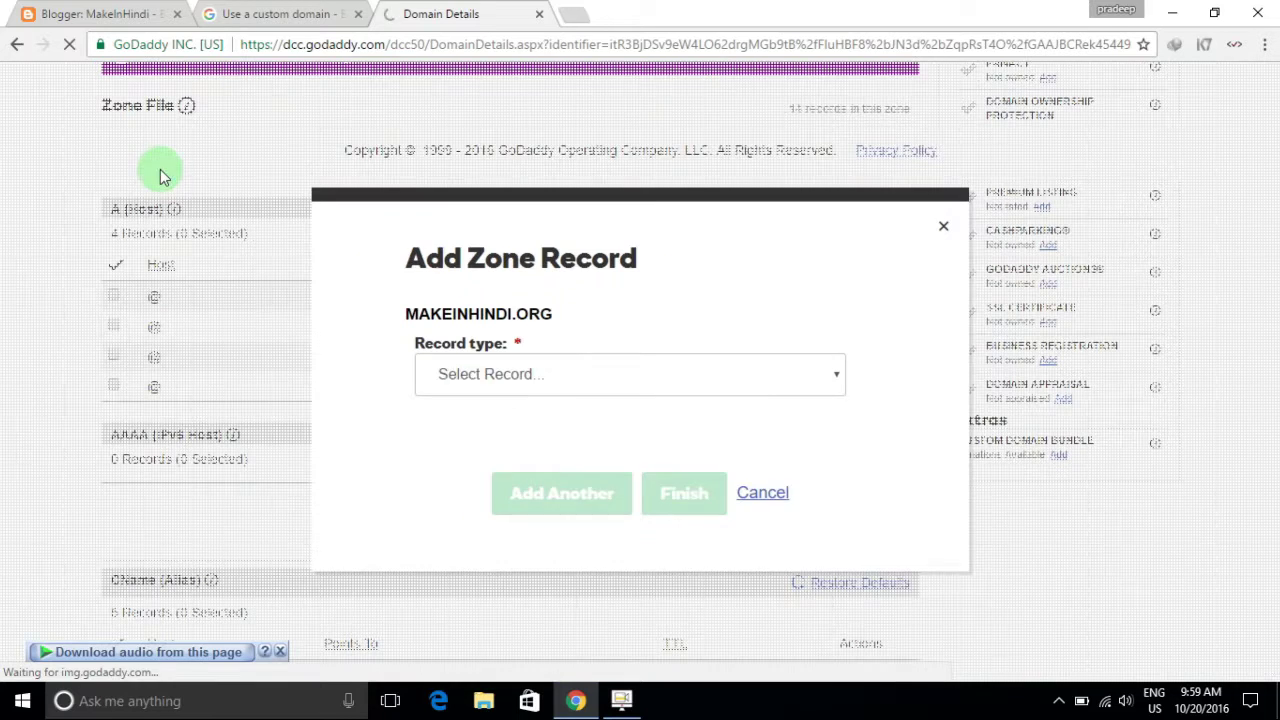
click(591, 378)
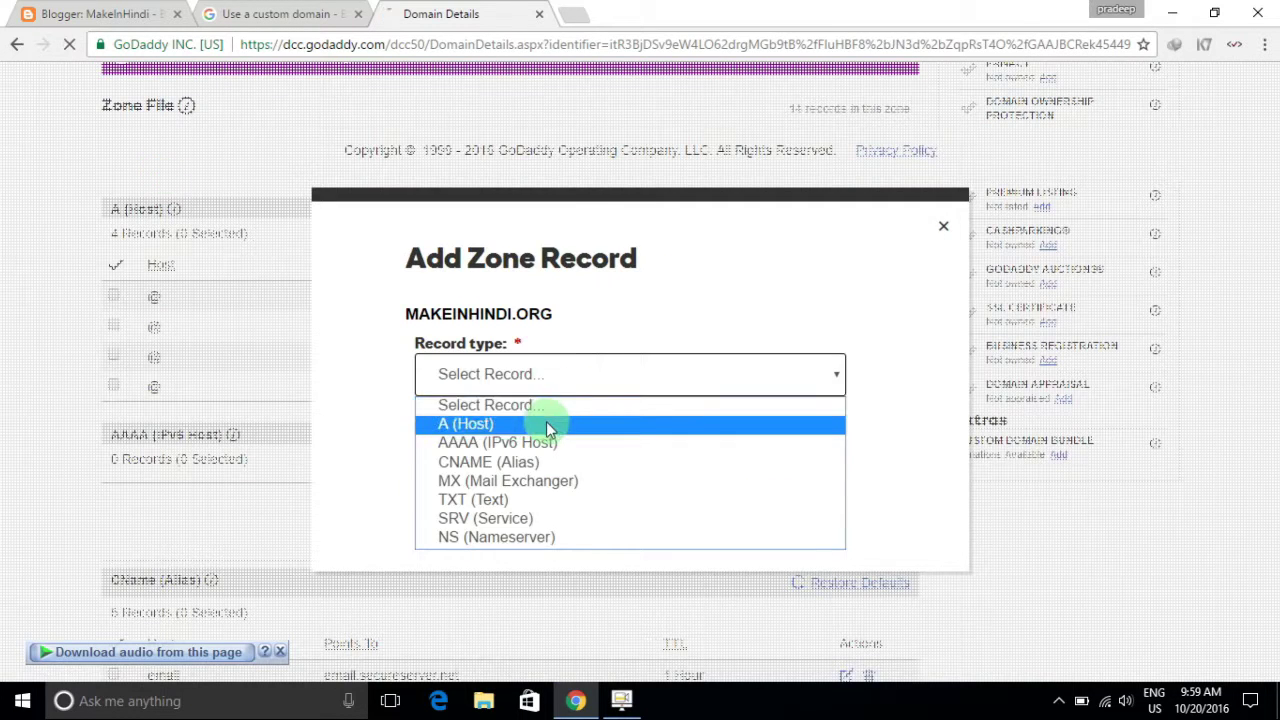
click(549, 423)
click(491, 363)
text(@)
click(508, 431)
right_click(512, 430)
click(560, 286)
click(684, 599)
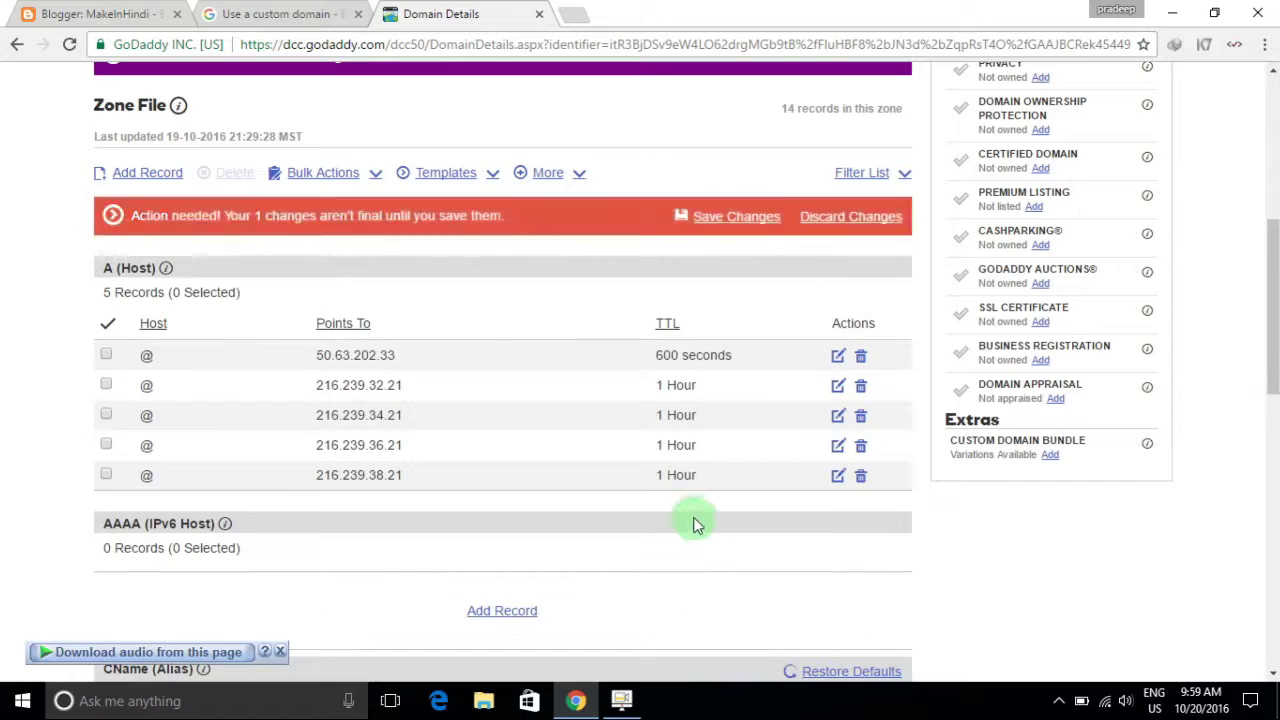
click(736, 216)
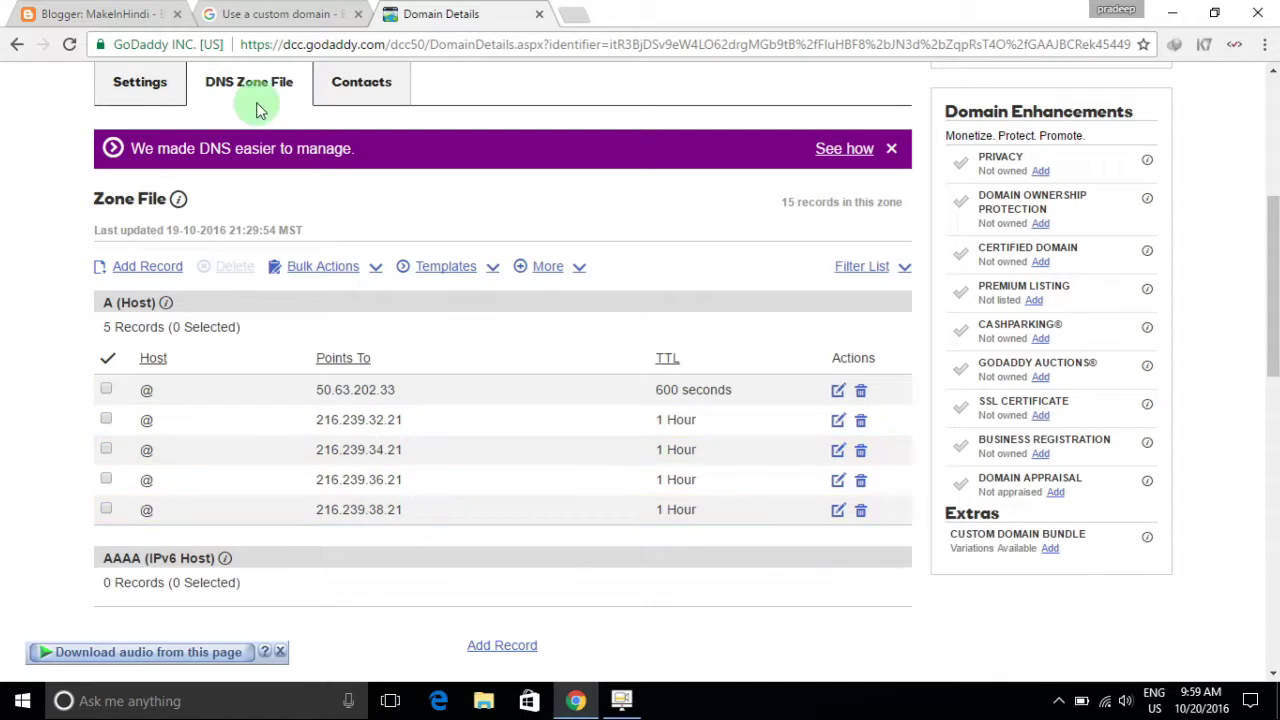
click(286, 14)
click(491, 12)
drag(414, 489, 457, 551)
click(457, 551)
scroll(551, 537, down, 4)
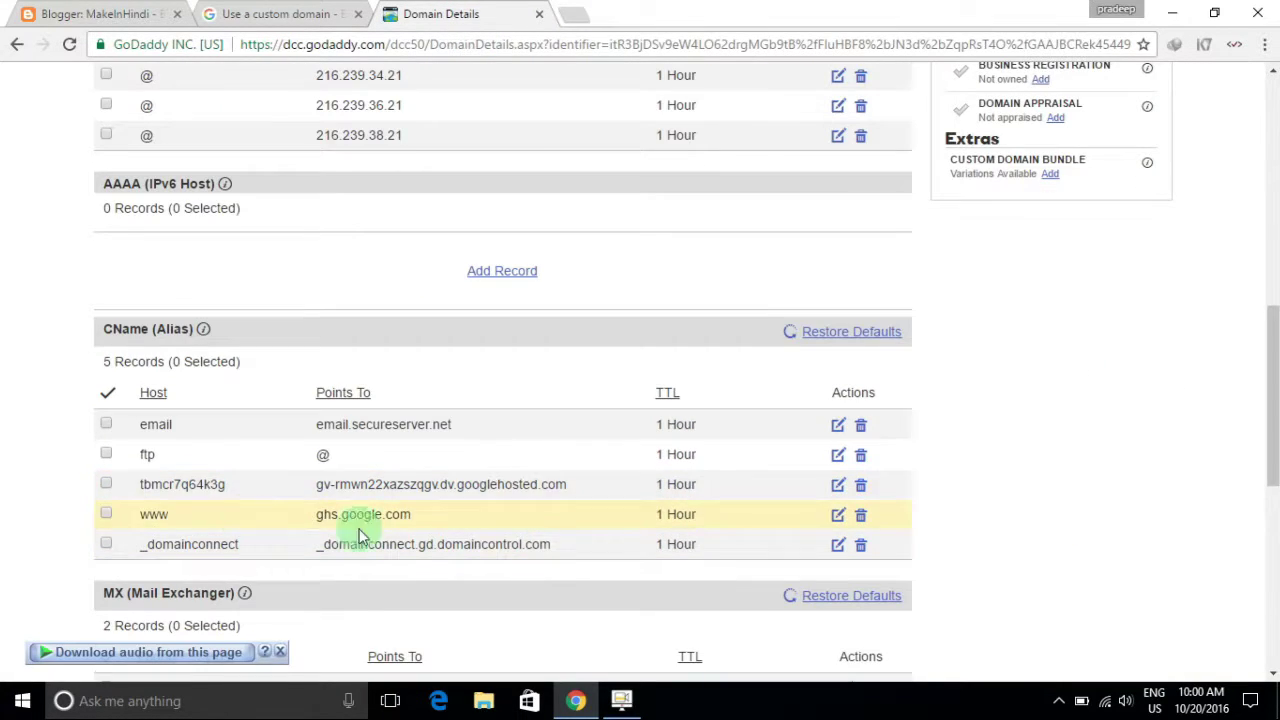
click(277, 485)
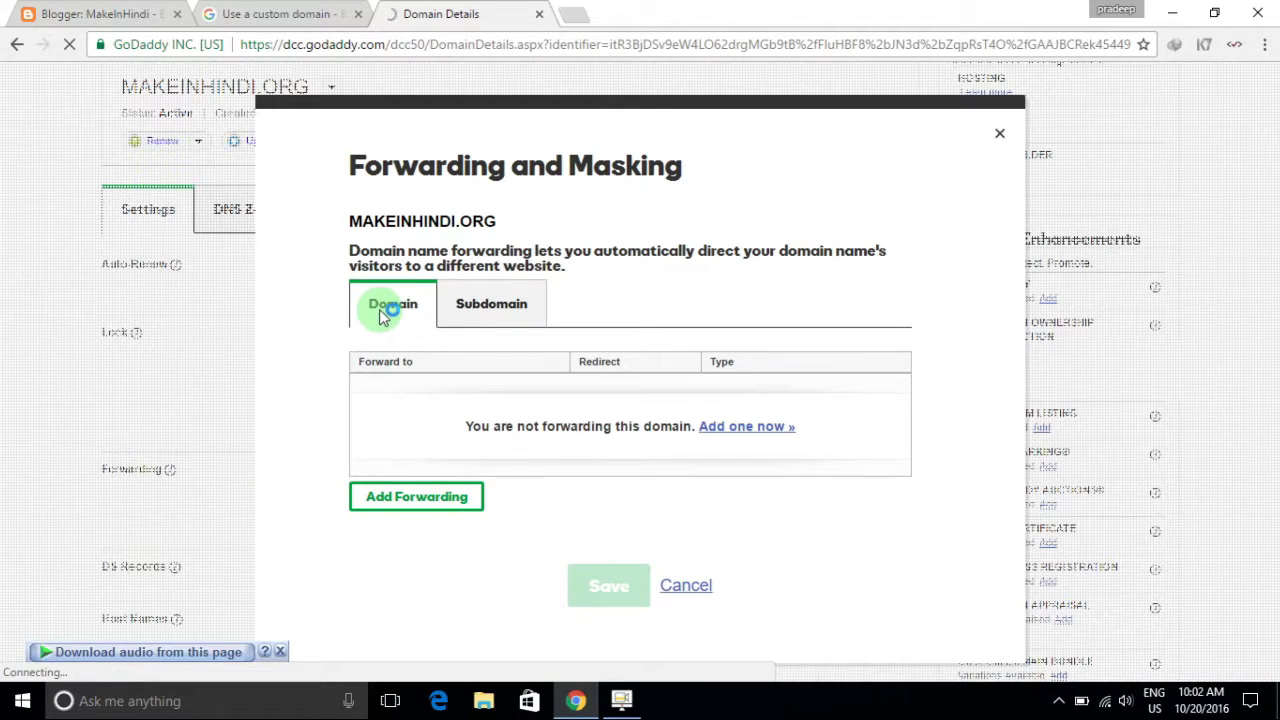
click(425, 500)
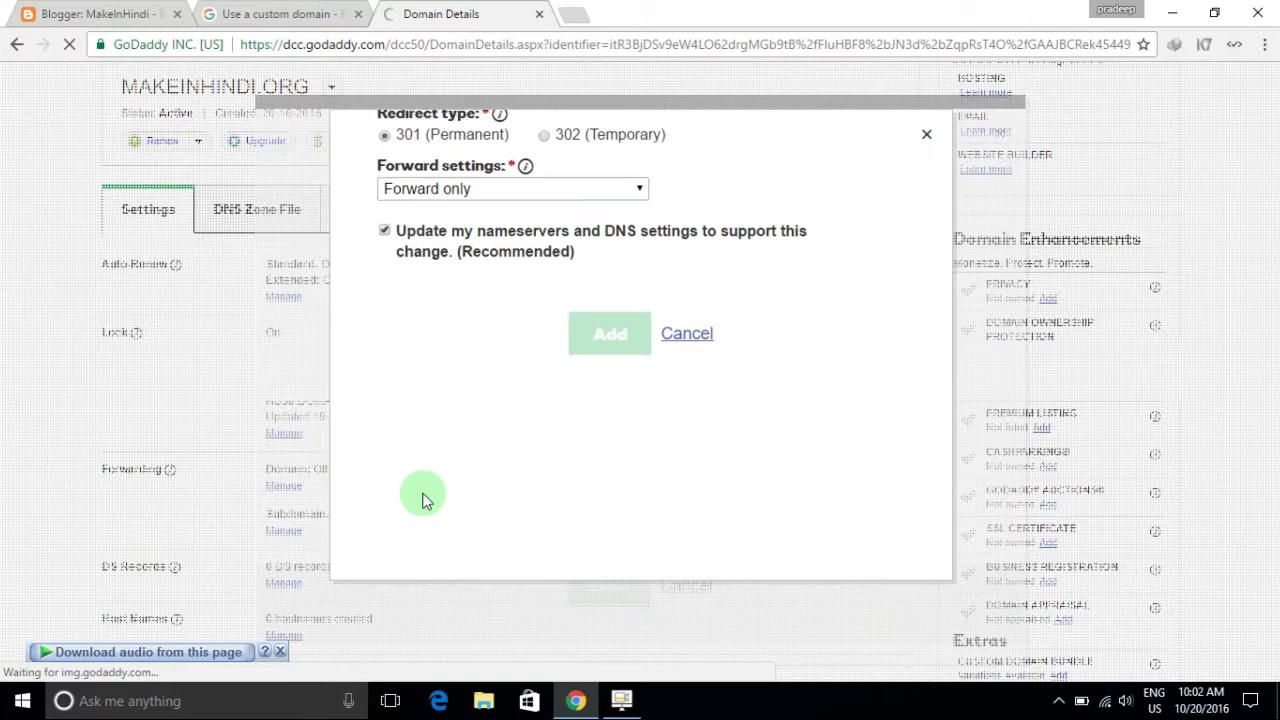
click(515, 235)
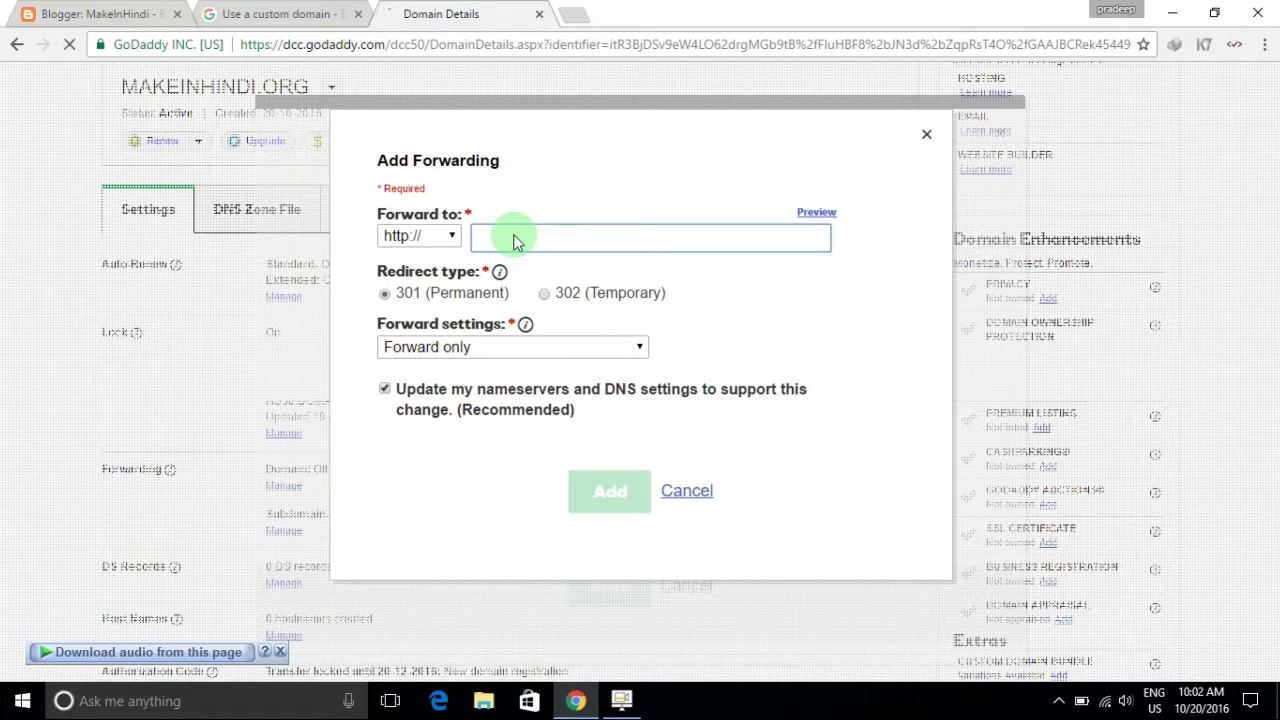
text(www.makeinhindi.org)
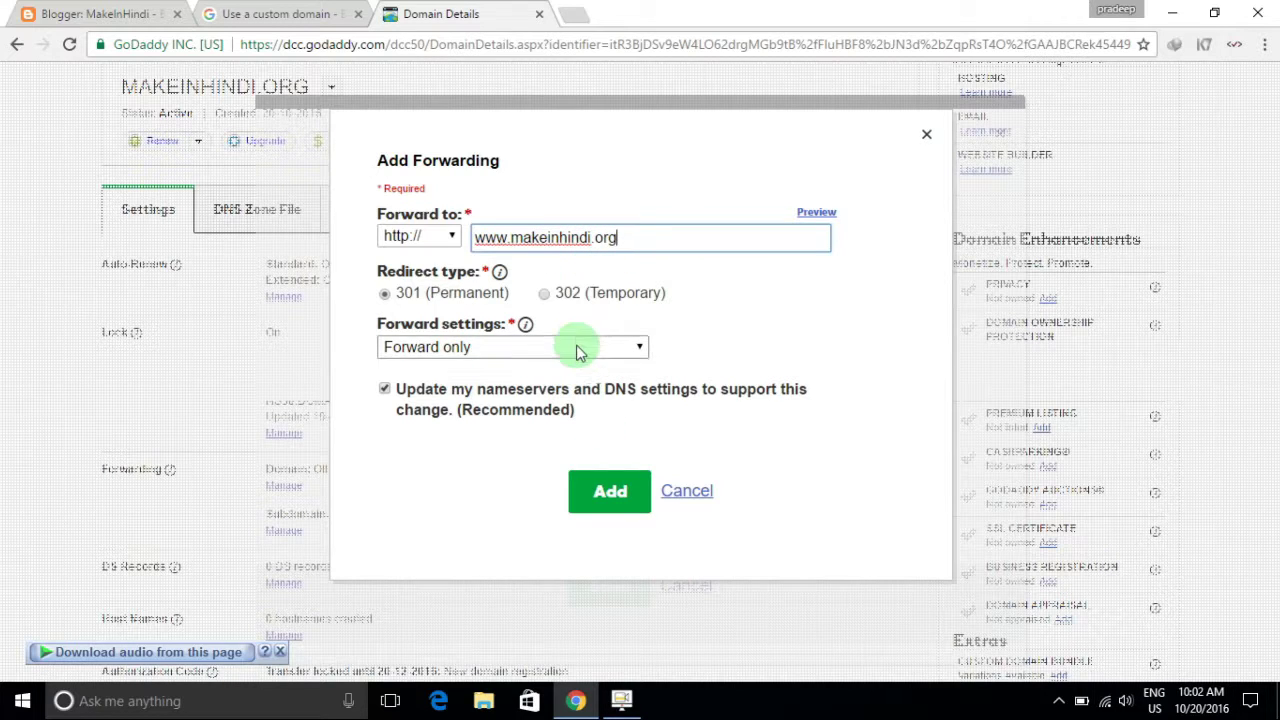
click(609, 491)
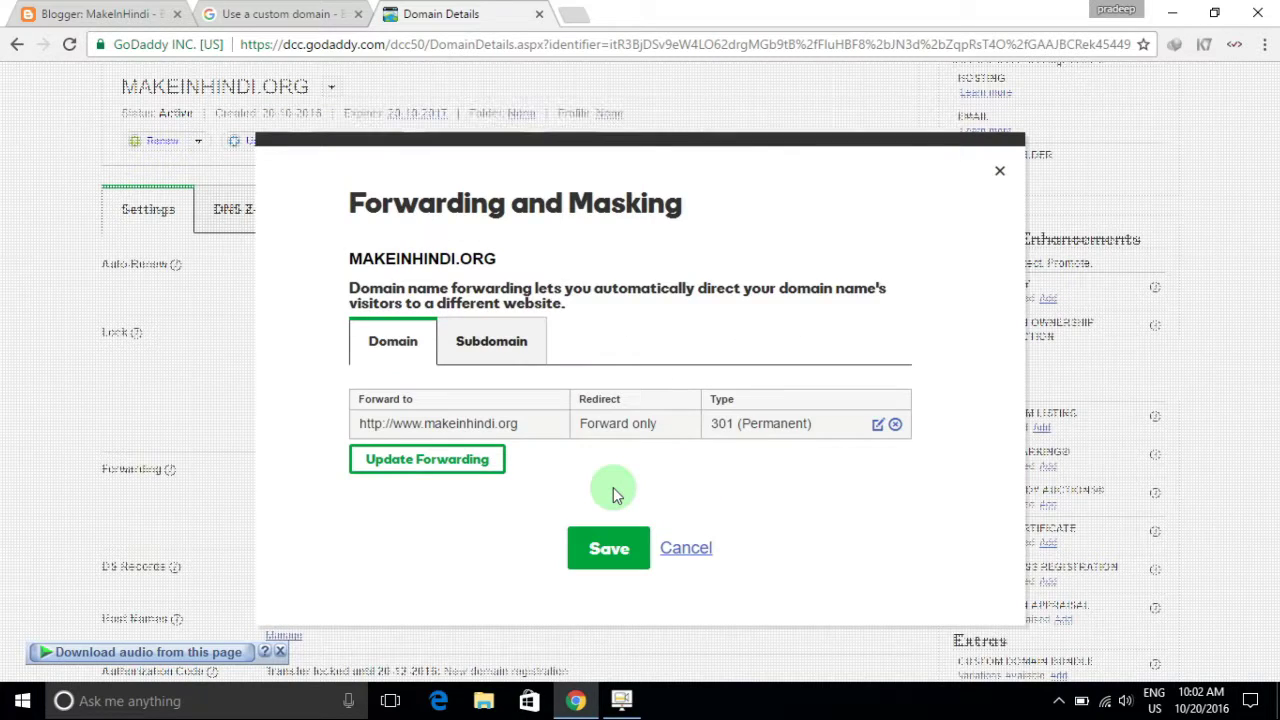
click(610, 549)
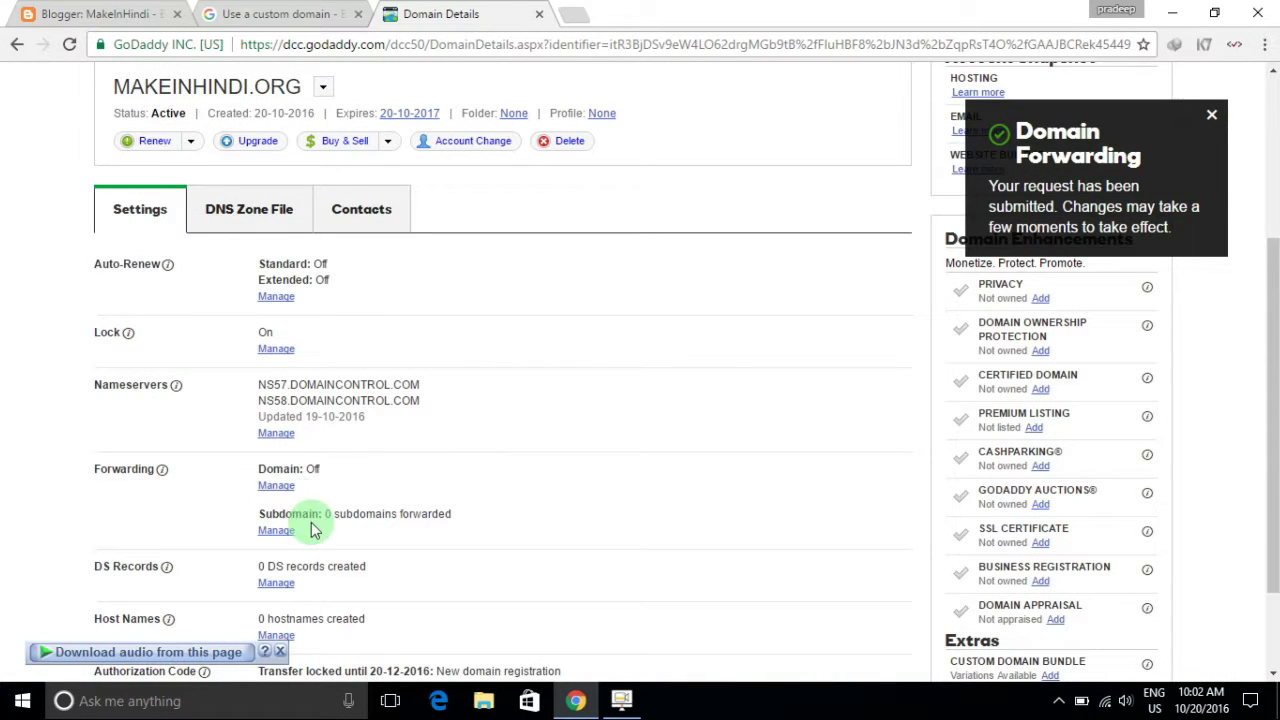
click(113, 16)
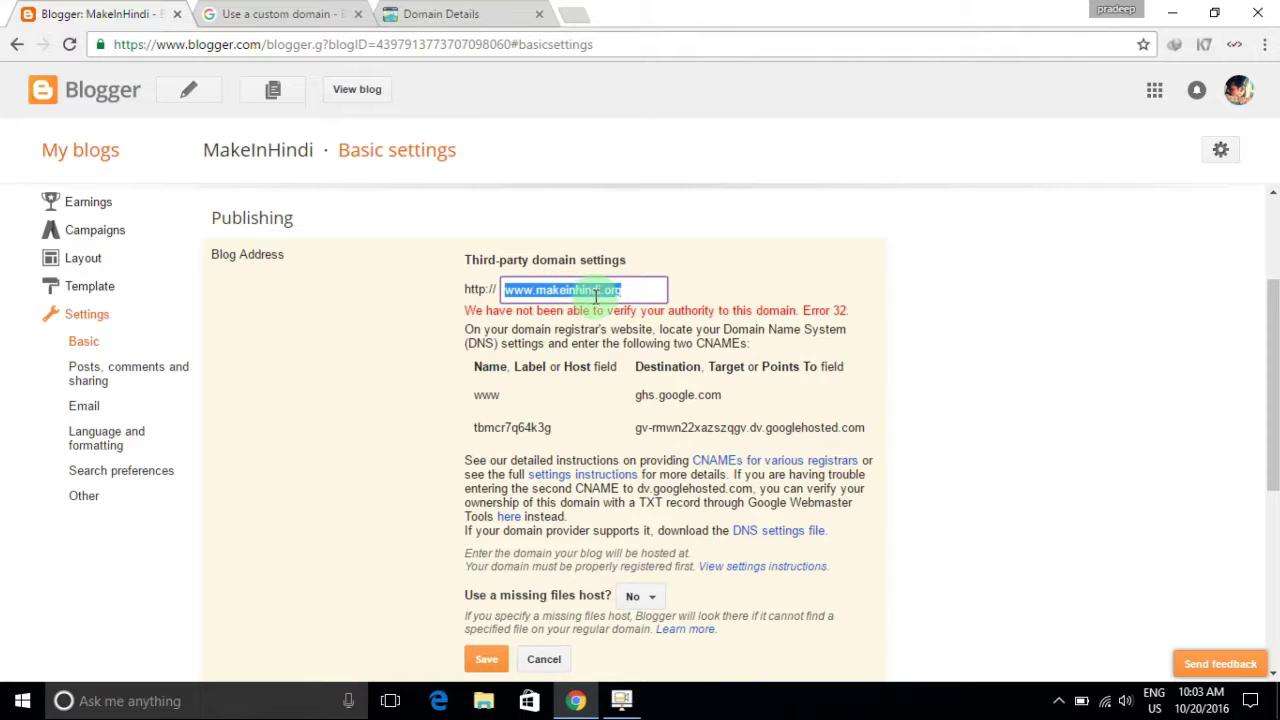
scroll(851, 323, down, 2)
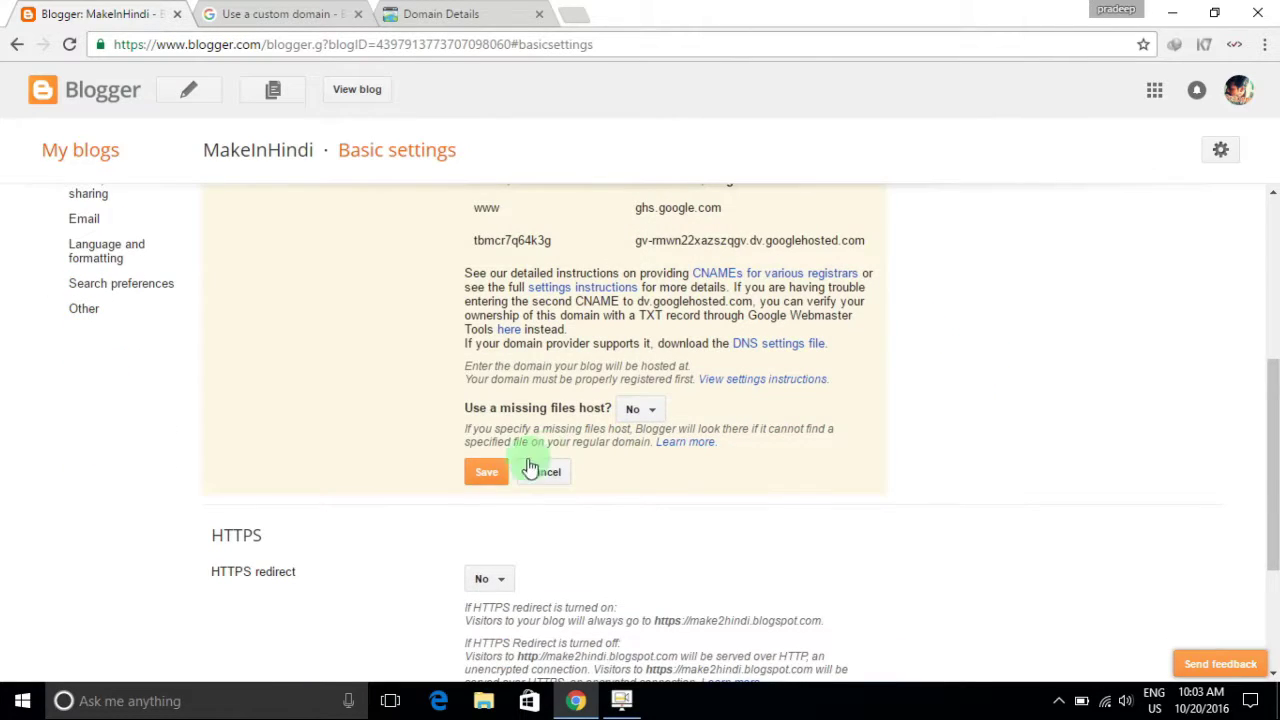
scroll(445, 392, up, 2)
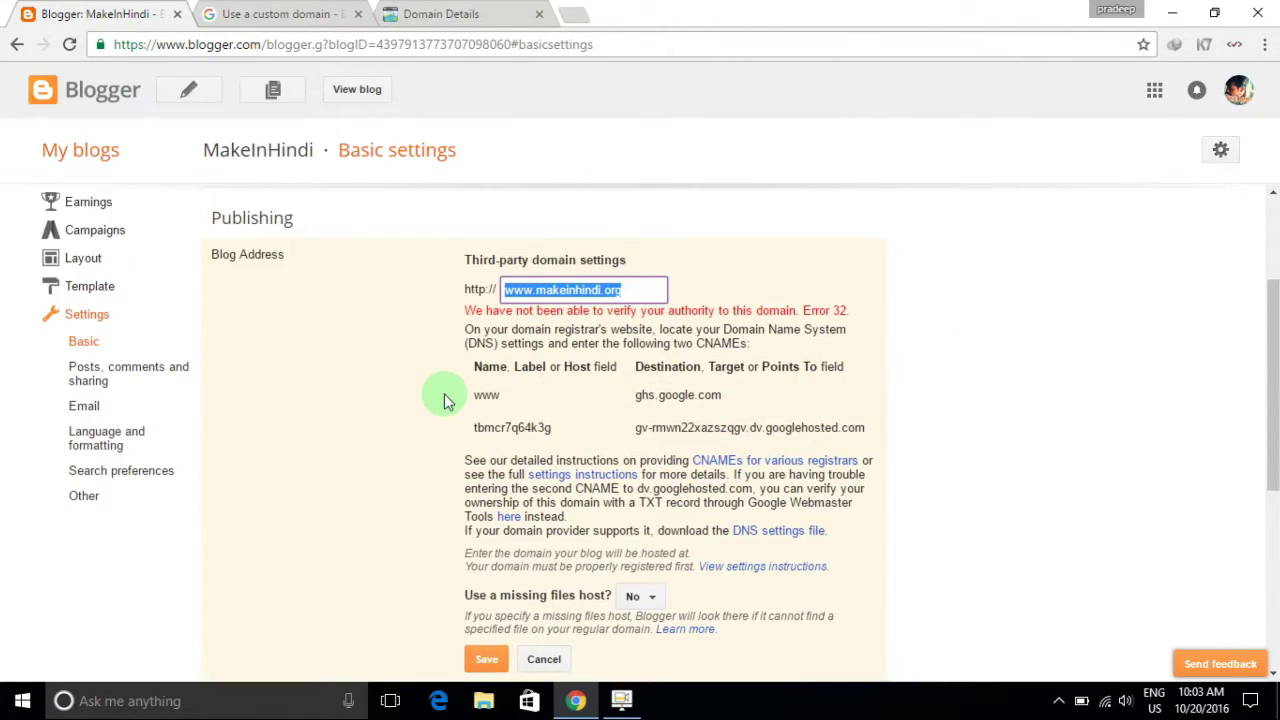
scroll(445, 394, down, 2)
click(483, 474)
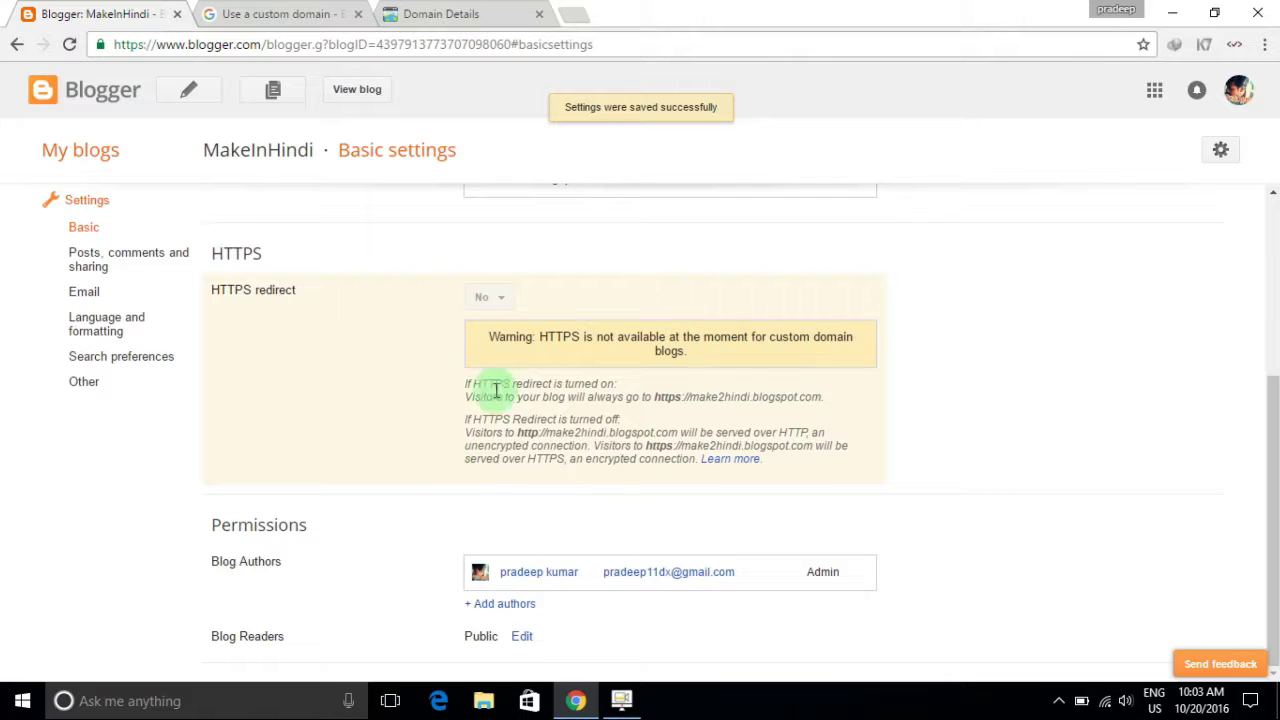
scroll(370, 375, up, 2)
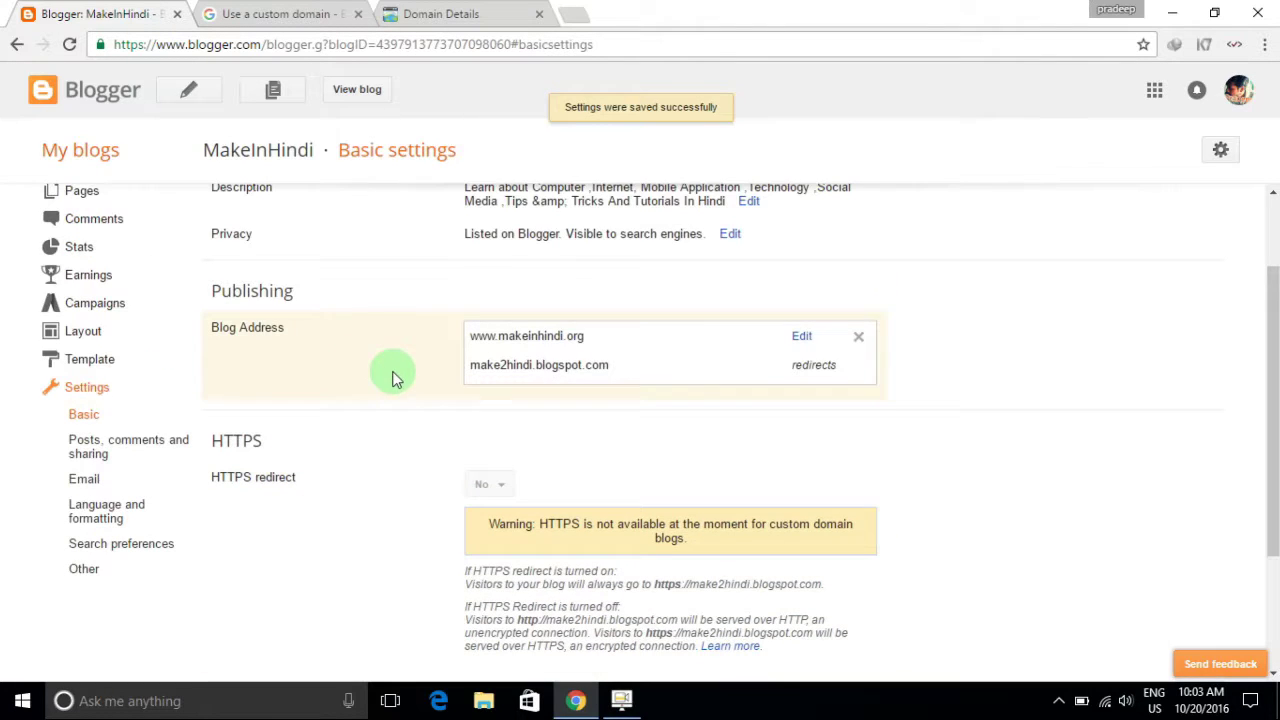
click(806, 338)
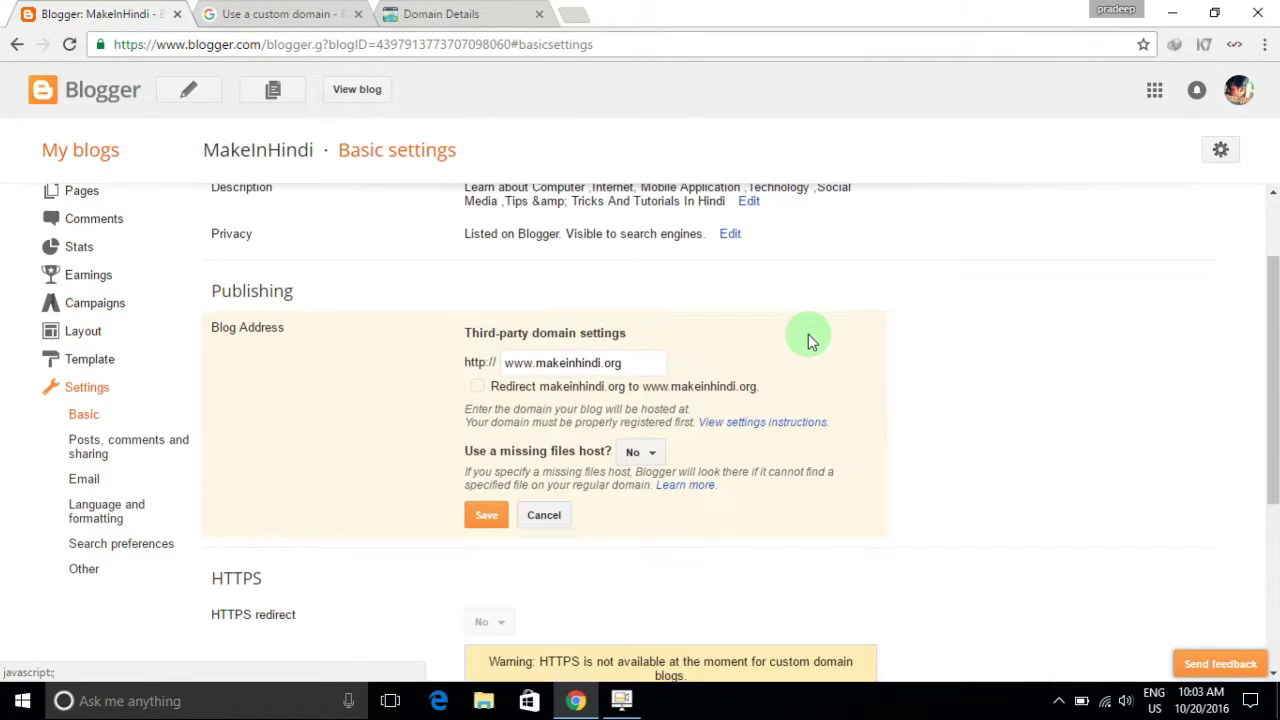
click(478, 387)
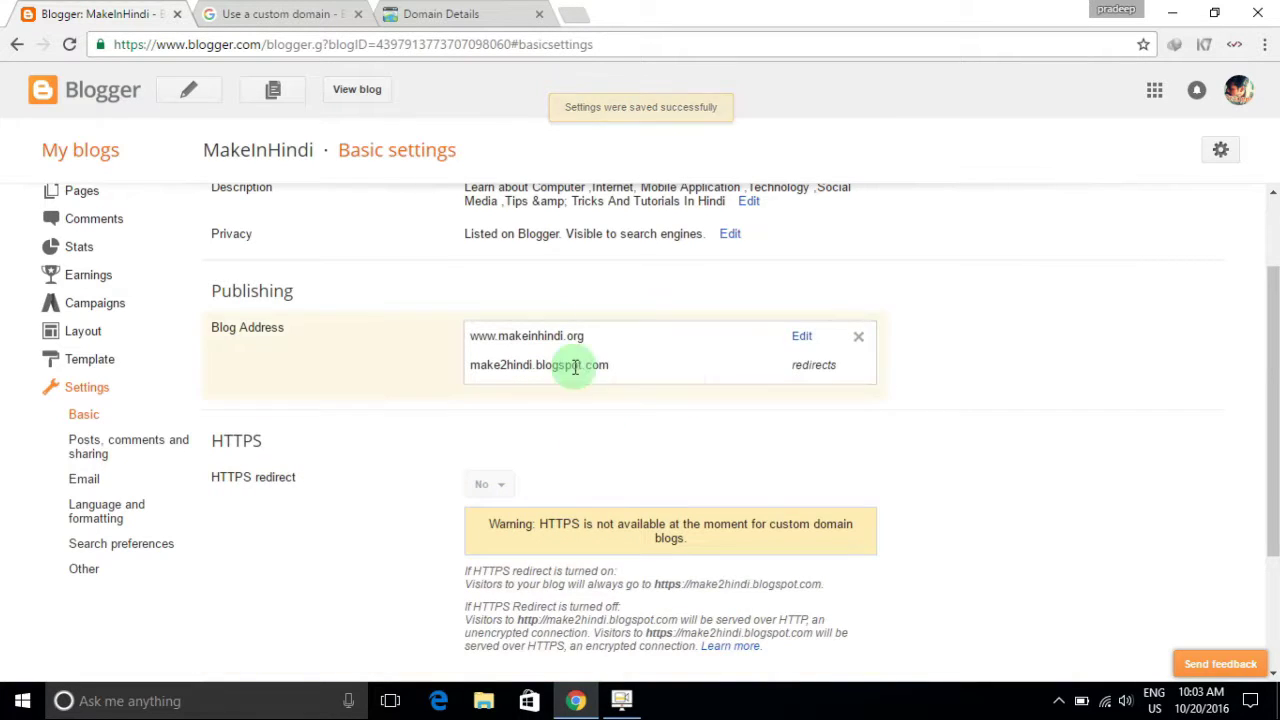
- Load makeinhindi.org in a new browser tab and look through the published blog to check that the custom domain works
click(357, 90)
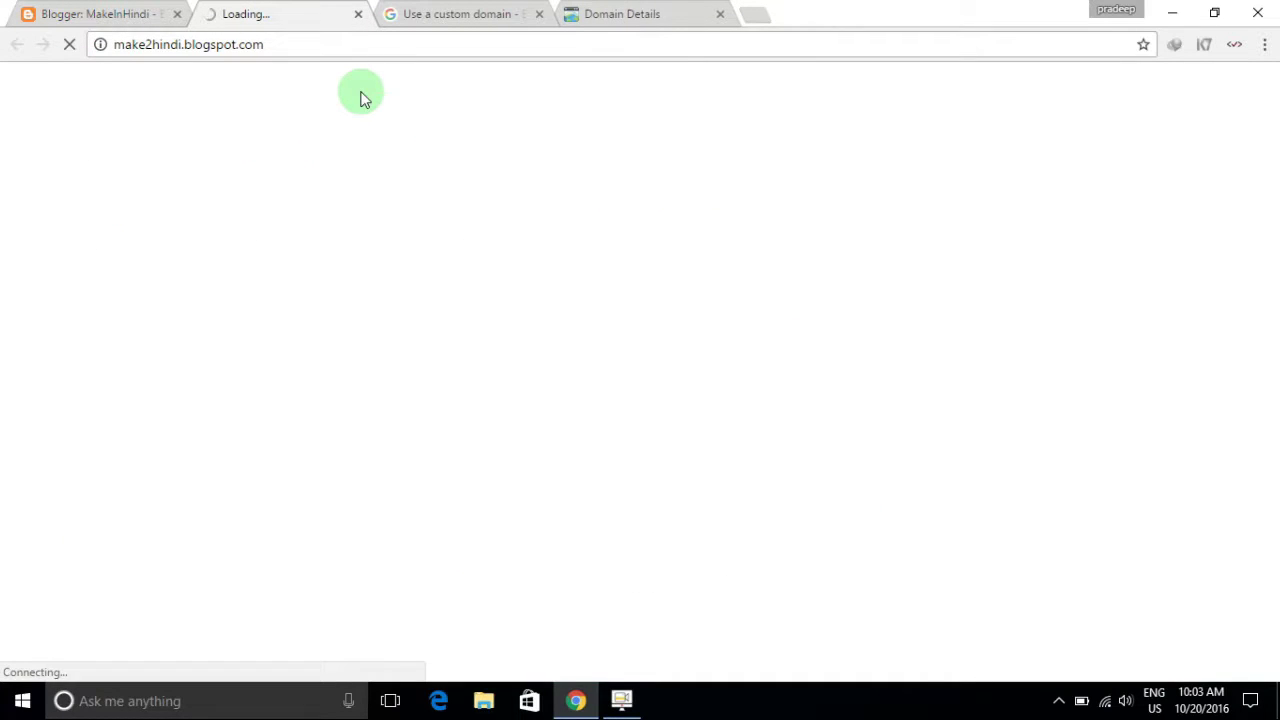
click(358, 14)
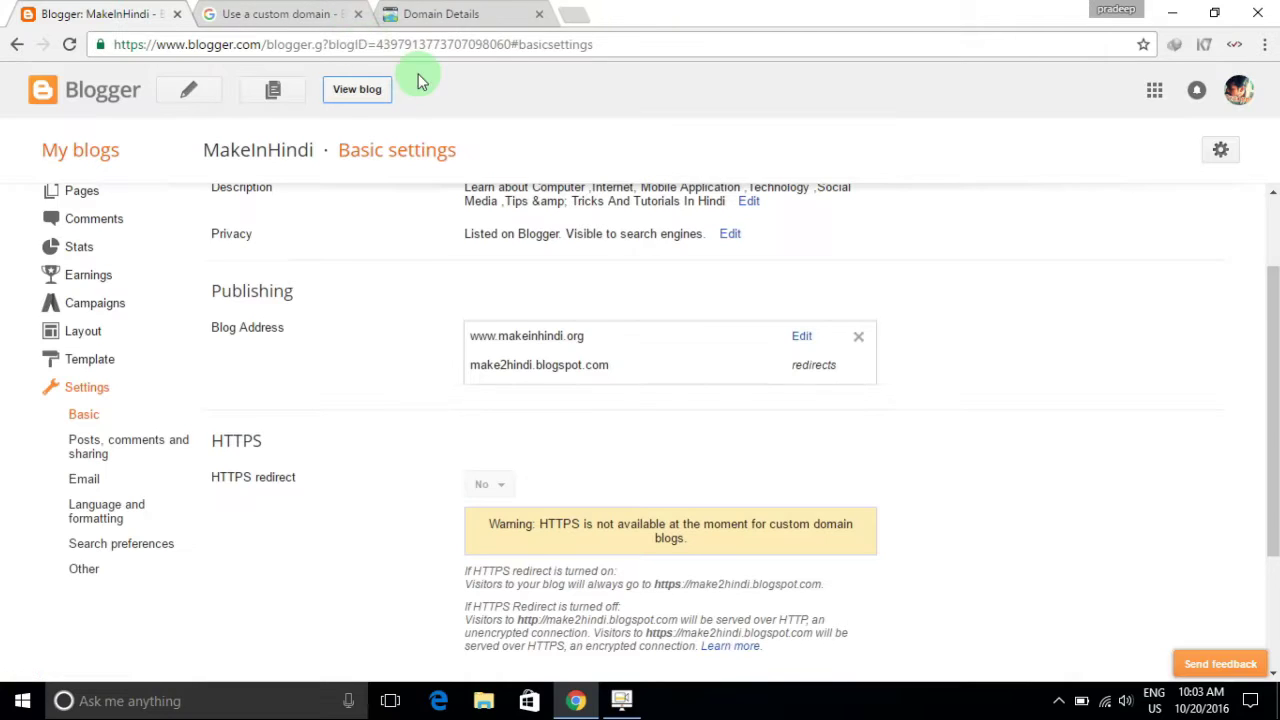
click(583, 16)
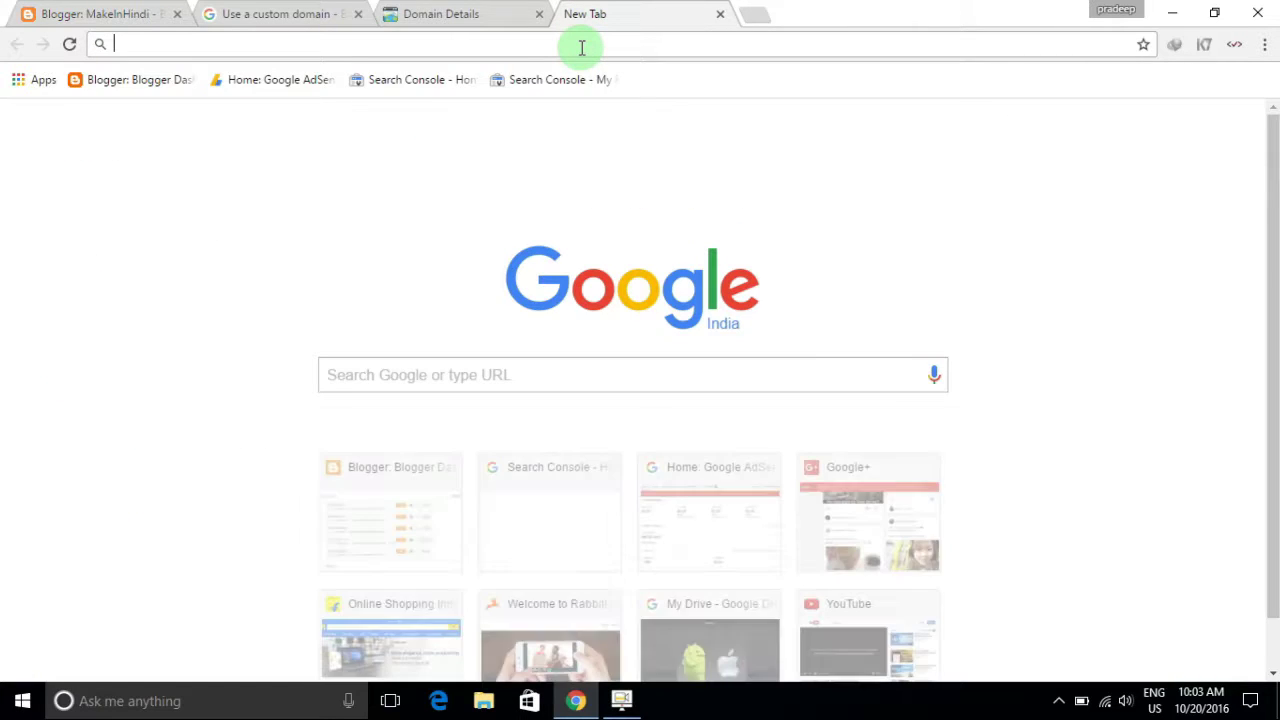
text(makeinhindi)
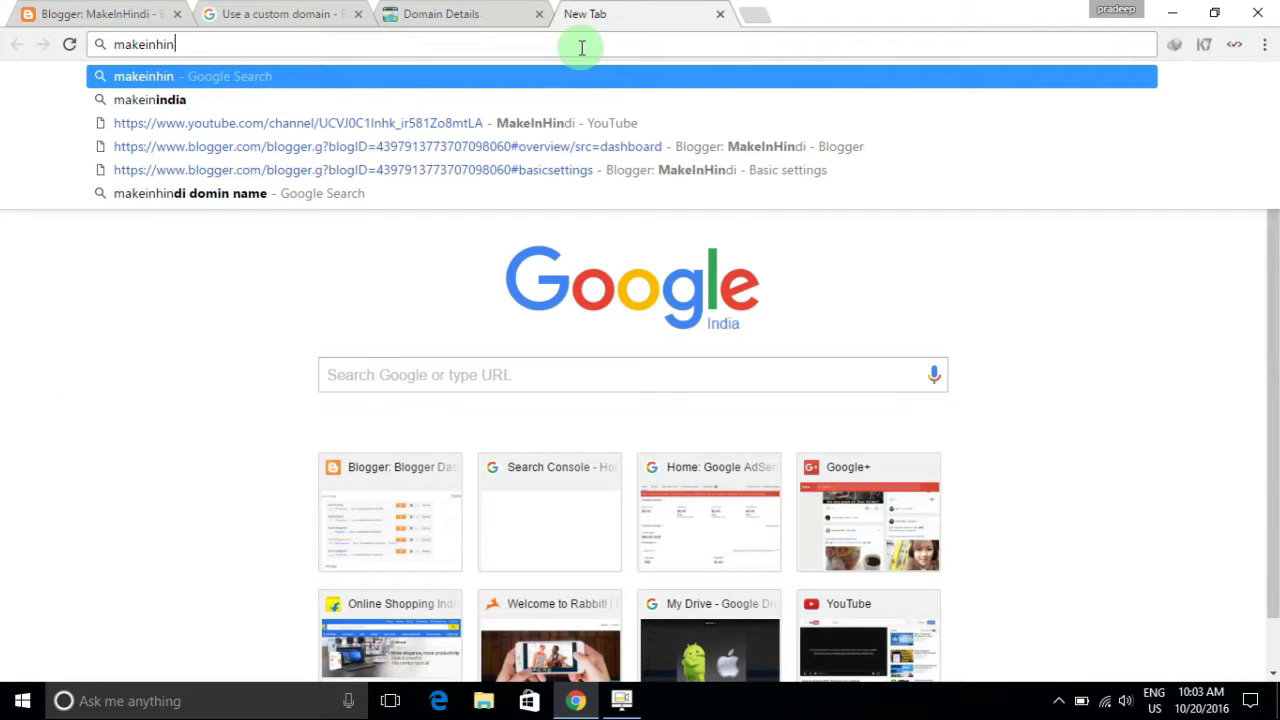
text(g)
key(Return)
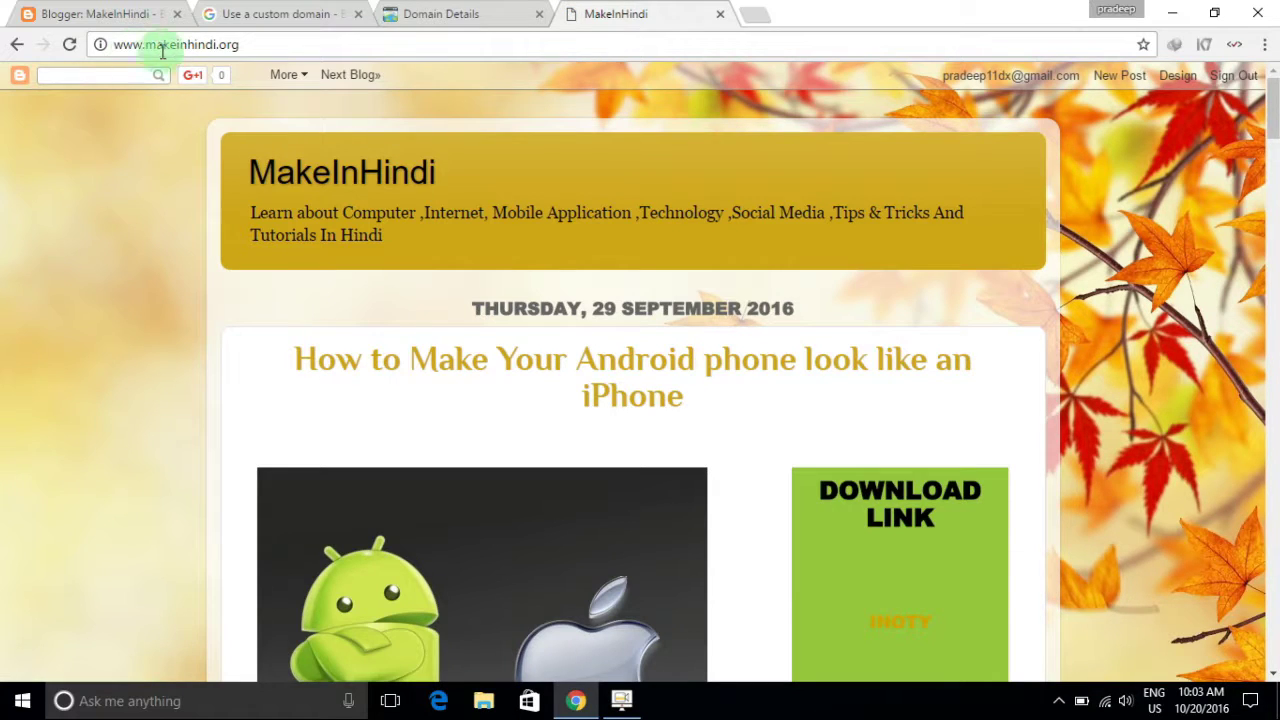
scroll(643, 300, down, 8)
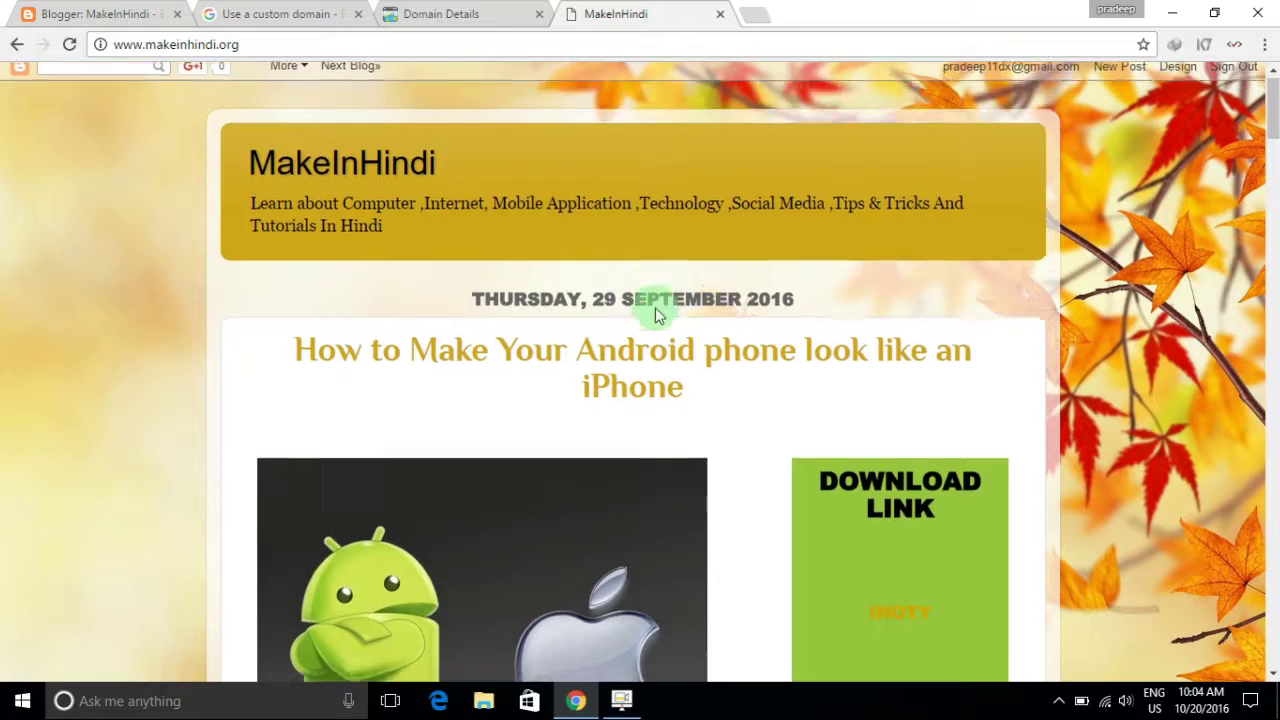
scroll(730, 360, down, 15)
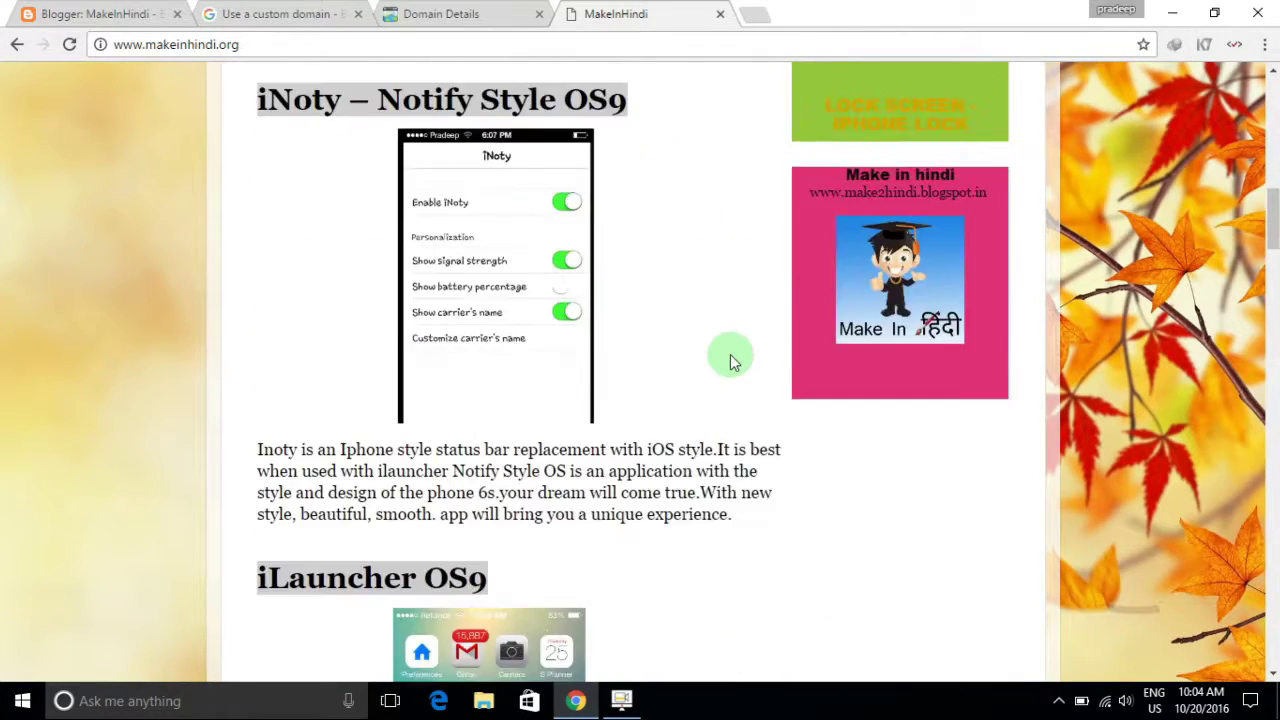
scroll(730, 360, down, 20)
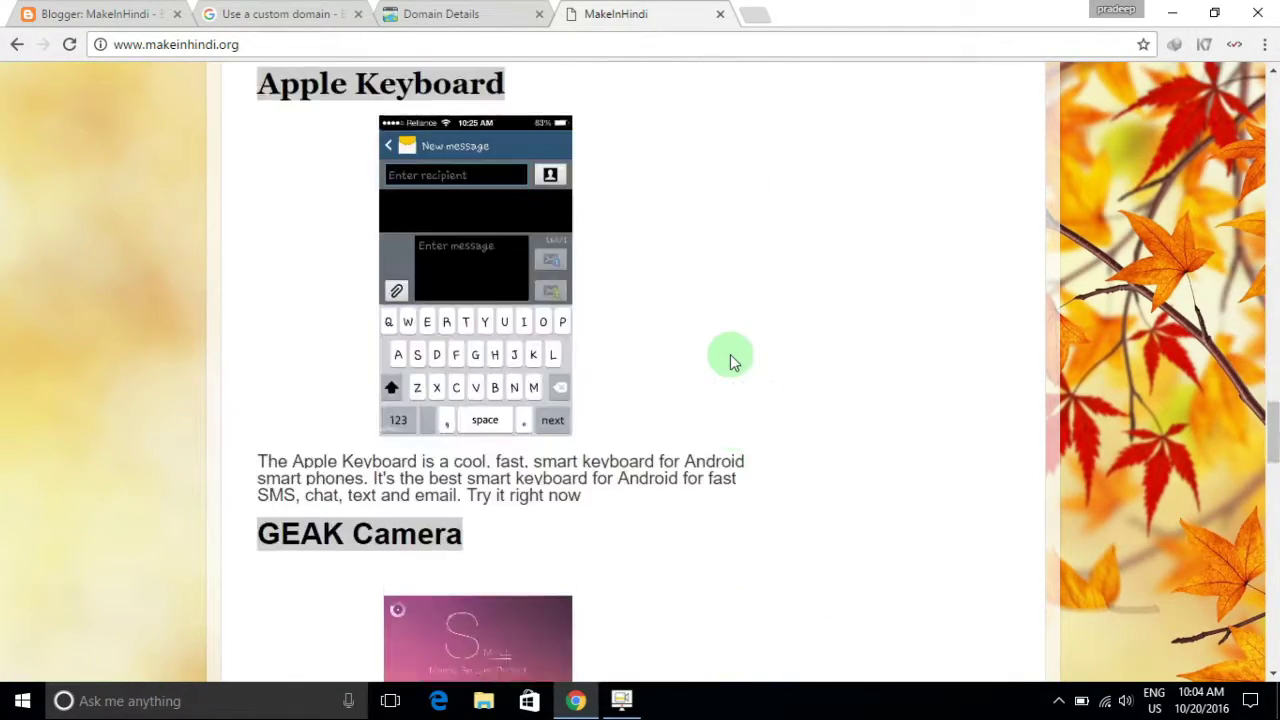
scroll(729, 355, up, 20)
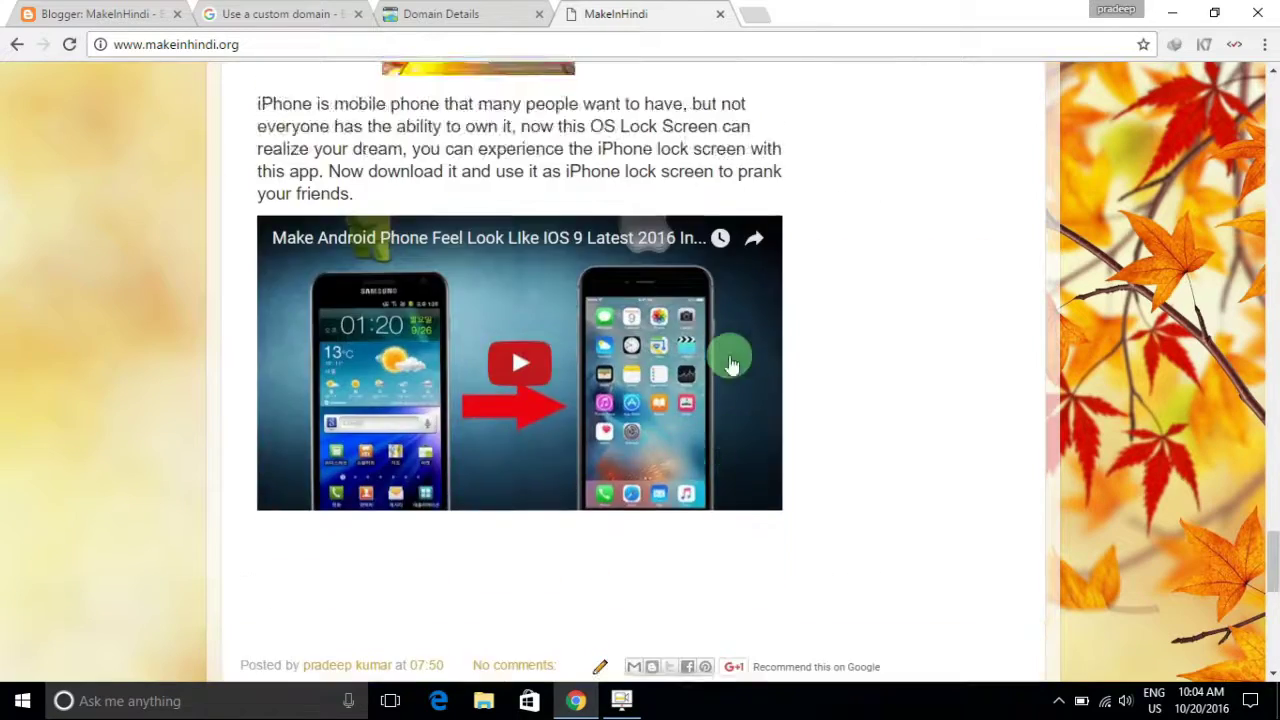
scroll(732, 345, up, 1)
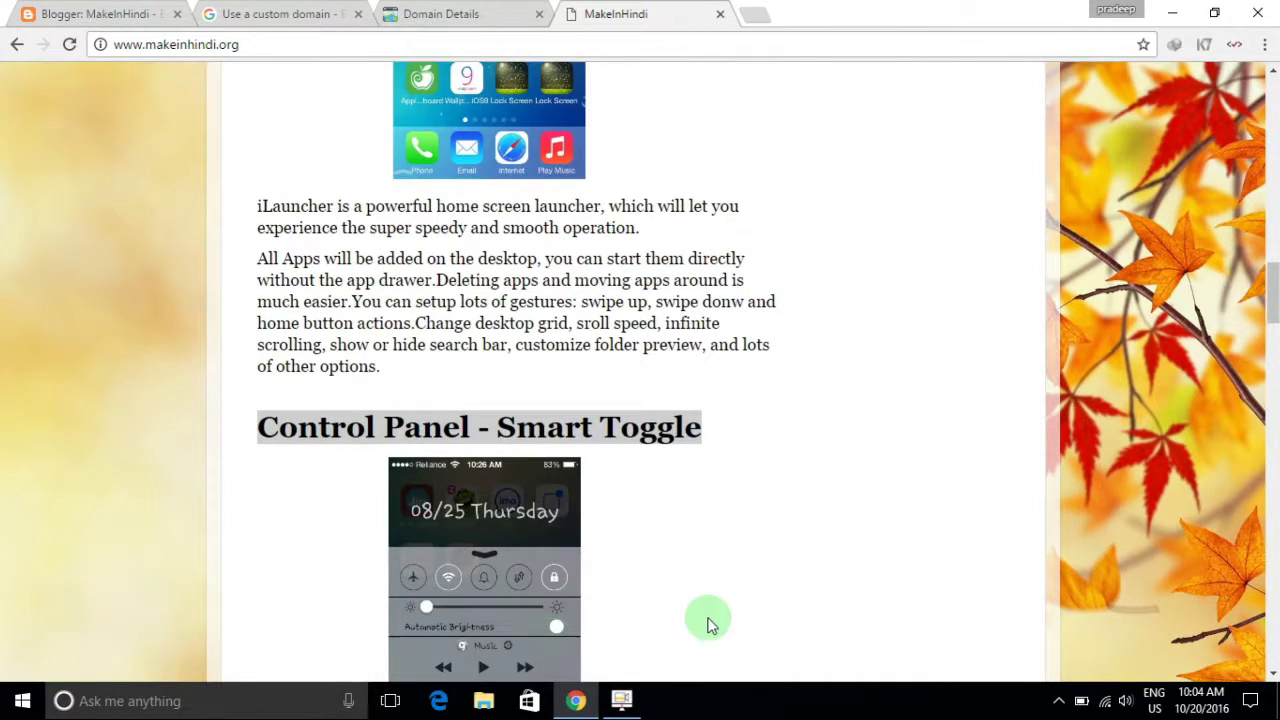
click(622, 699)
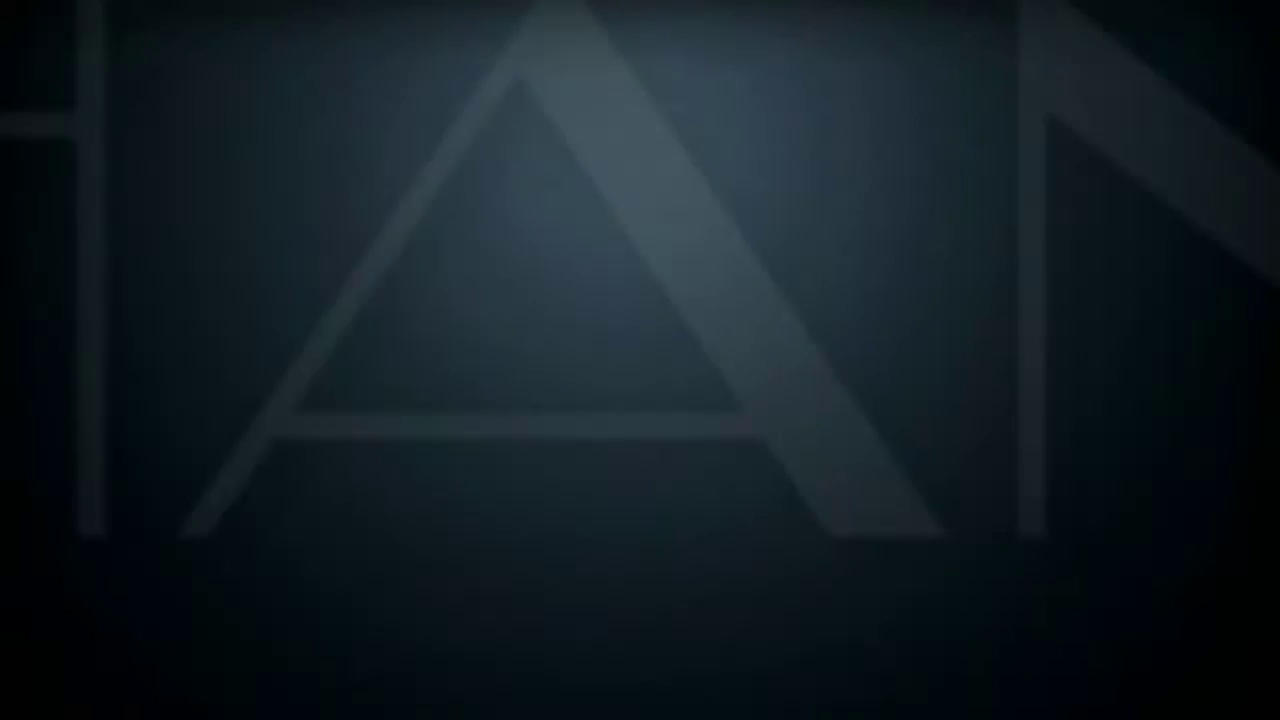